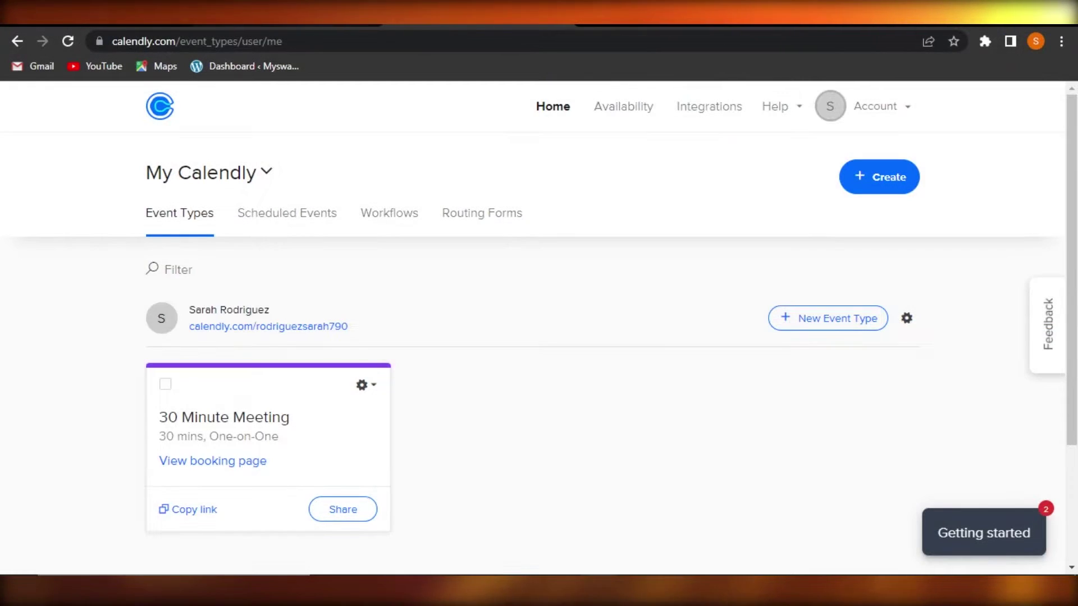
Switch back and forth between the WordPress dashboard and Calendly's Event Types tab.
left_click(281, 13)
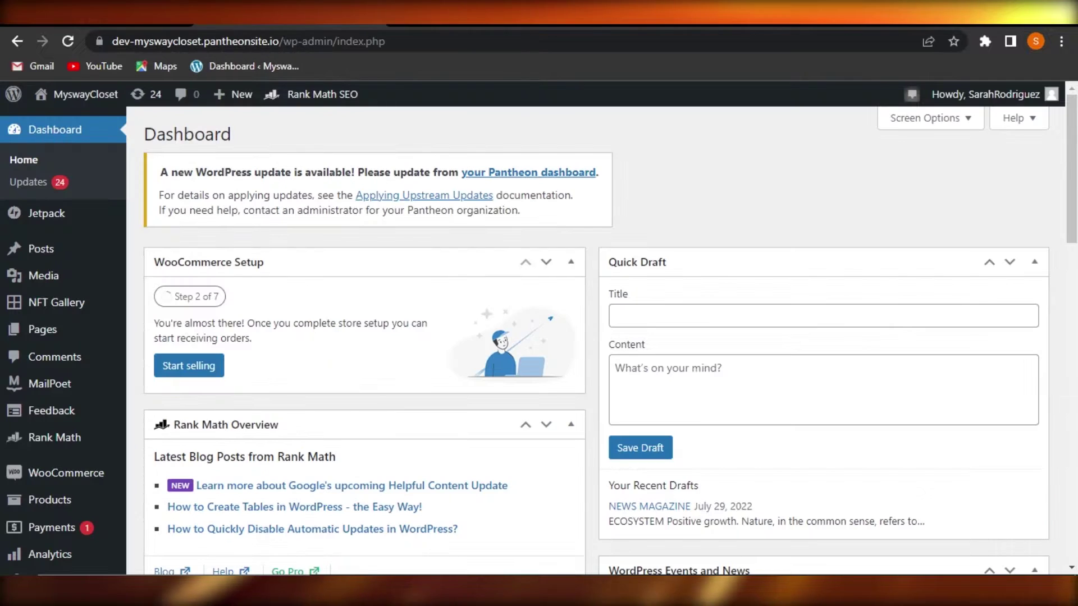
key("ctrl+Tab")
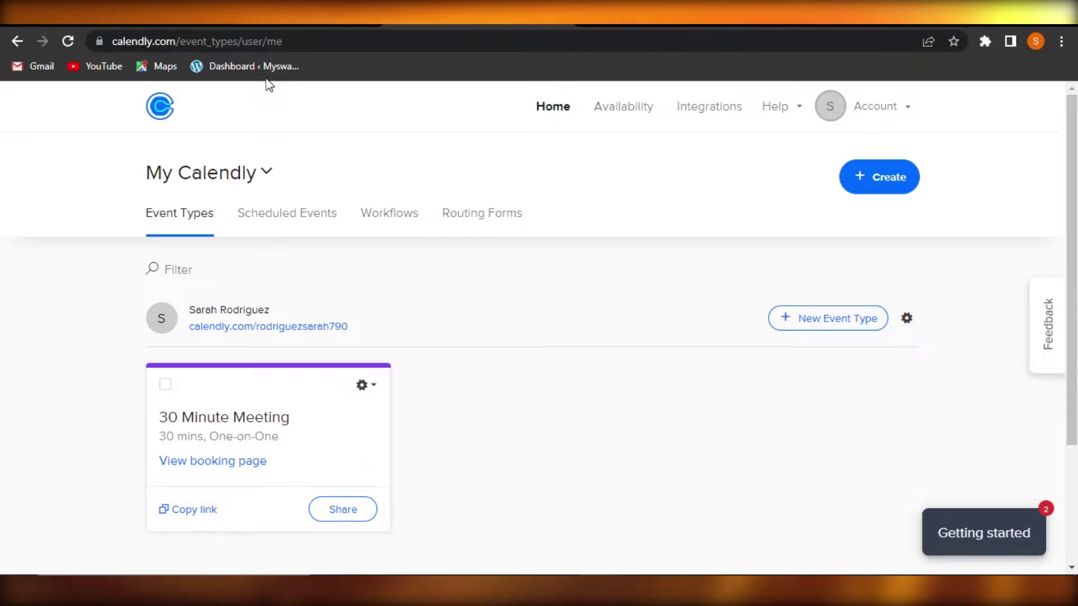
key("ctrl+Tab")
key("ctrl+Tab")
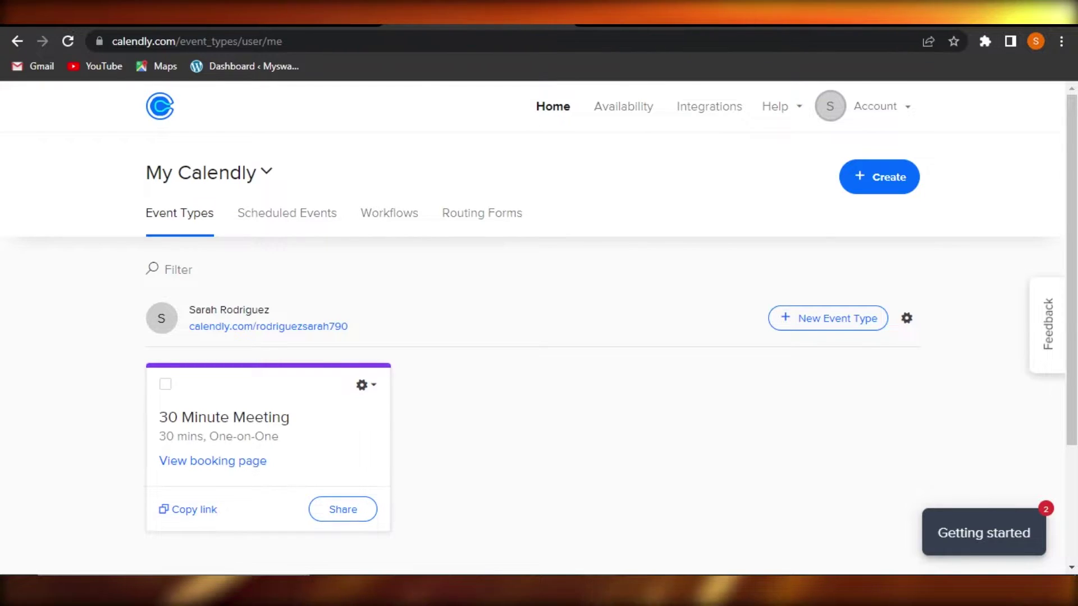
key("ctrl+Tab")
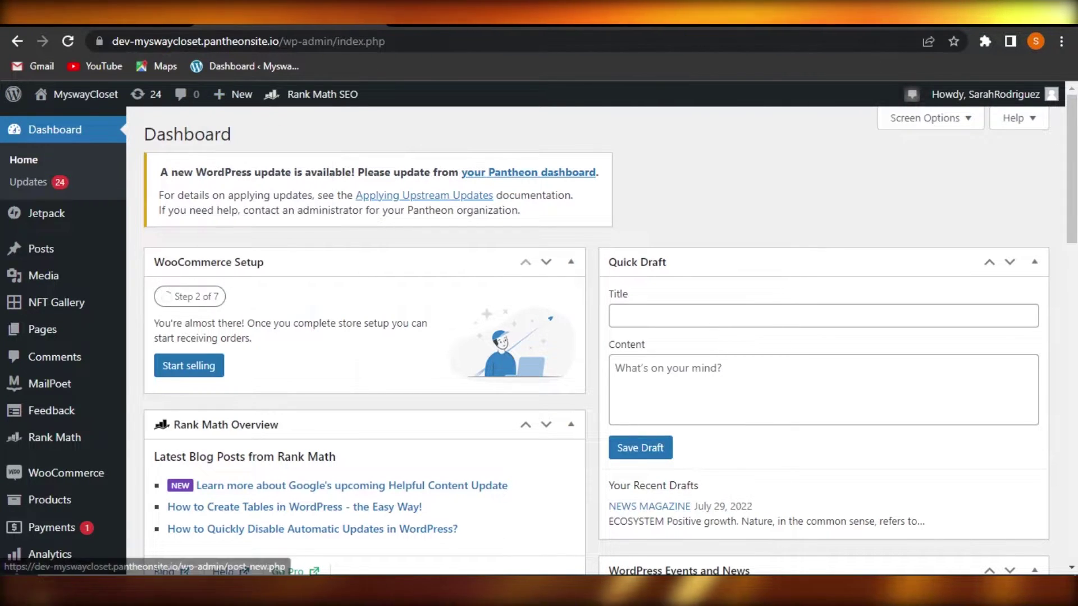
key("ctrl+shift+Tab")
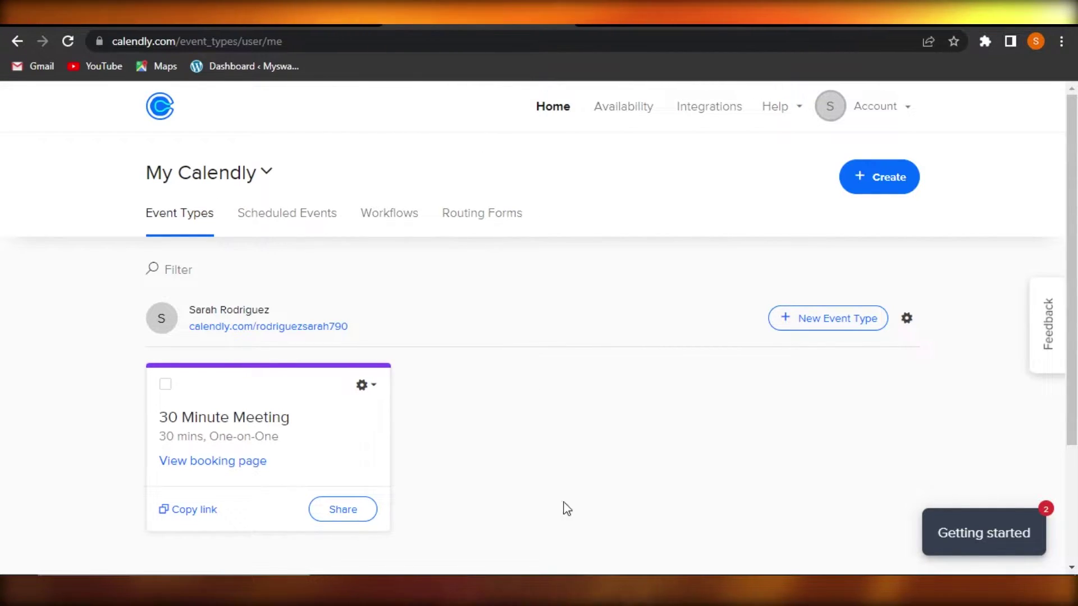
In the incognito calendly.com window, dismiss the cookie notice, then open and close the Get started sign-up form.
mouse_move(613, 593)
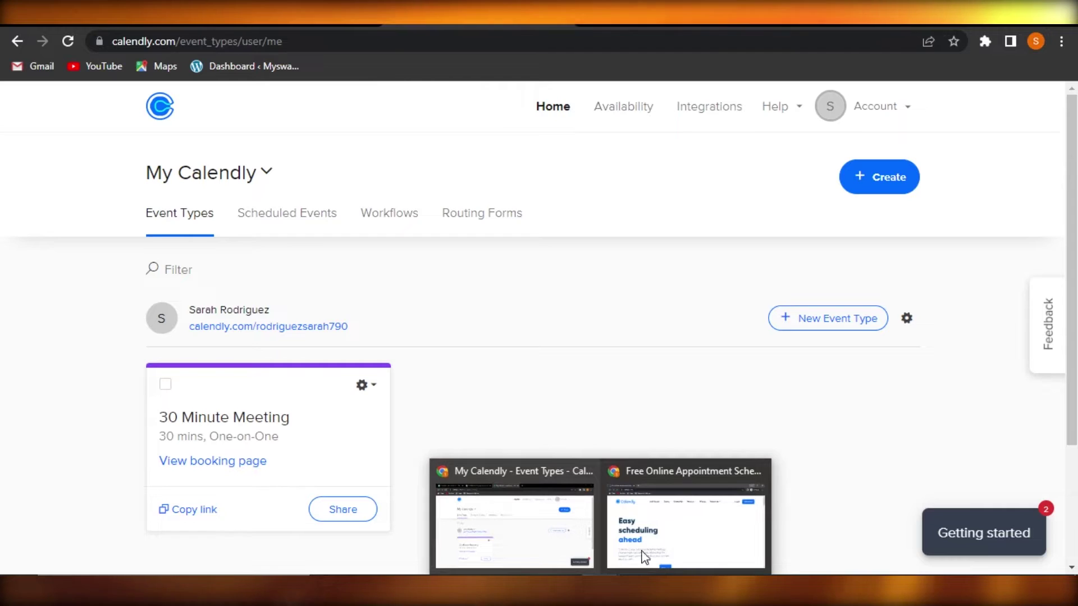
left_click(673, 524)
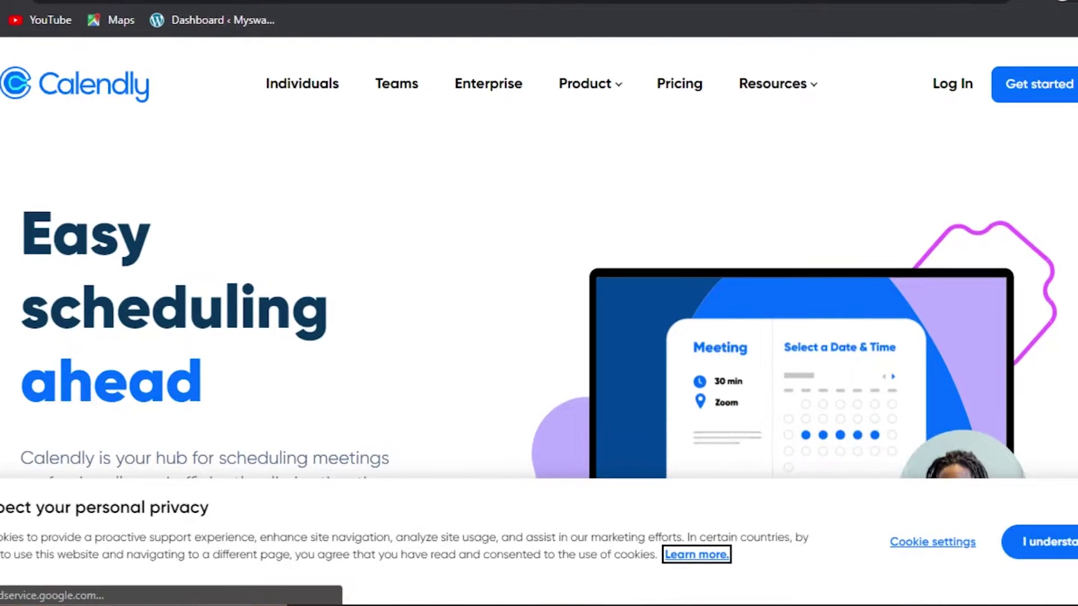
left_click(1055, 542)
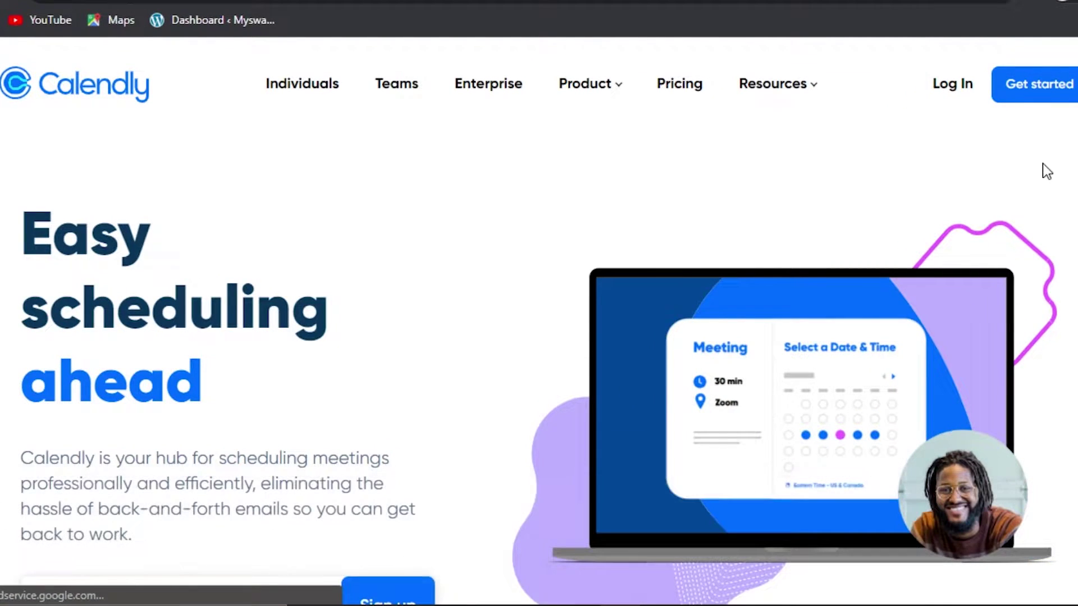
left_click(1026, 90)
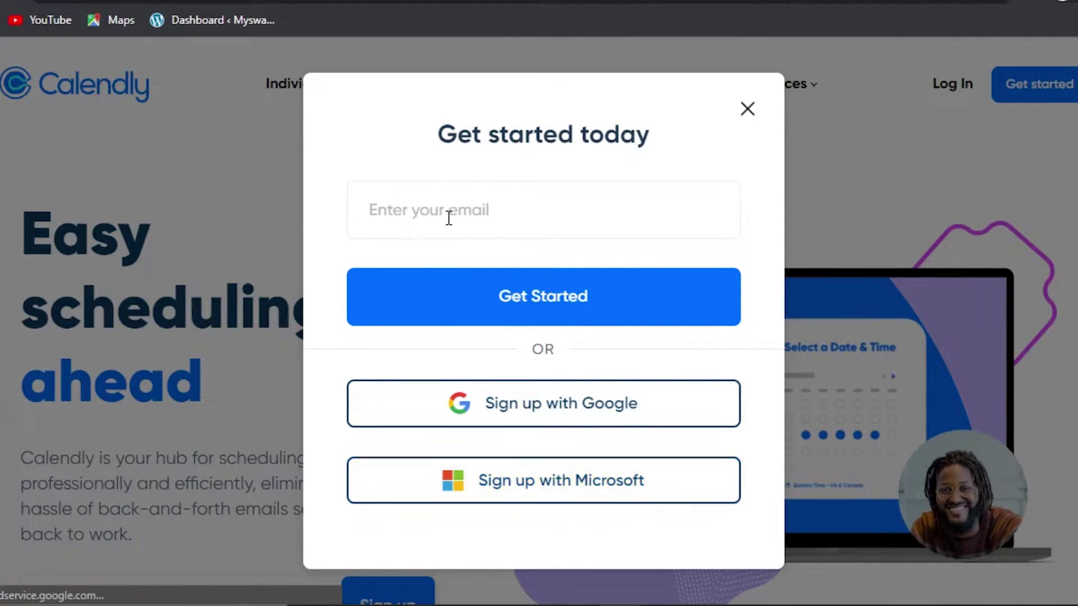
left_click(747, 109)
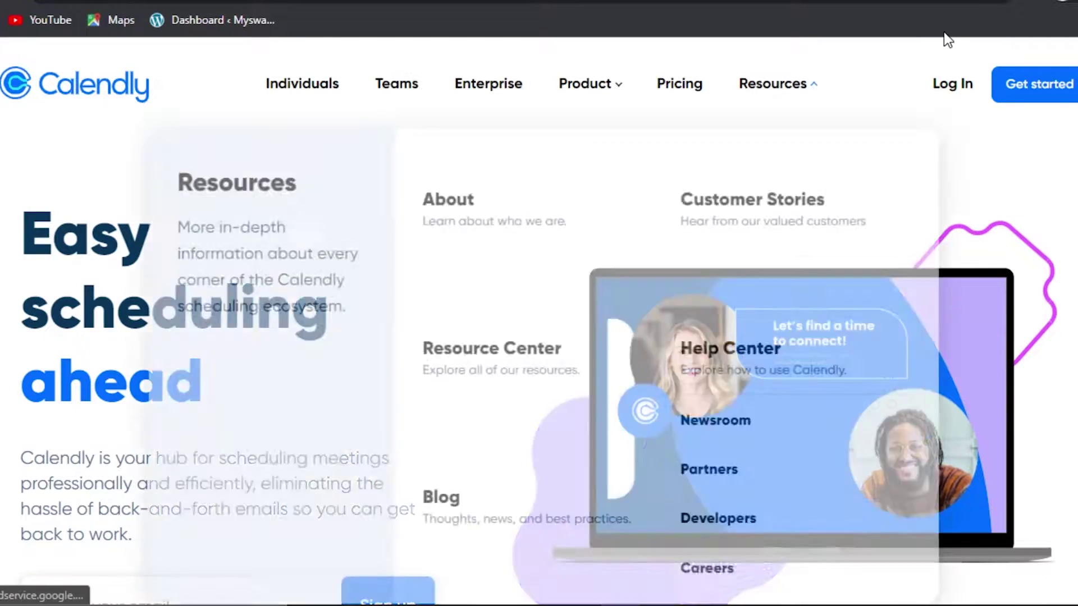
Scroll the Calendly homepage and browse the Product features menu.
scroll(539, 365, "down", 10)
scroll(539, 365, "down", 15)
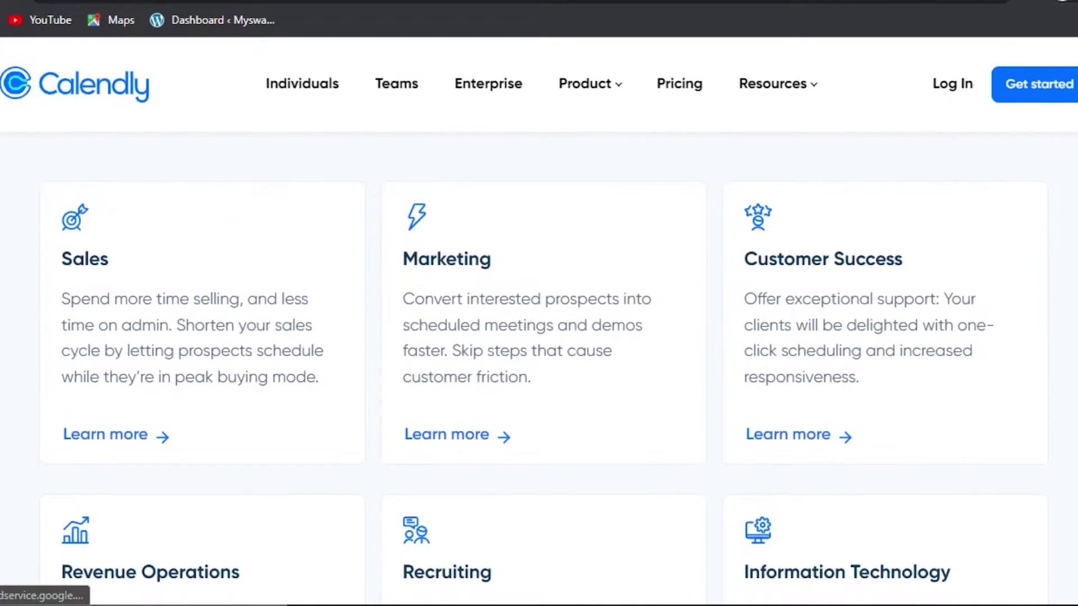
scroll(539, 365, "up", 2)
scroll(539, 365, "up", 20)
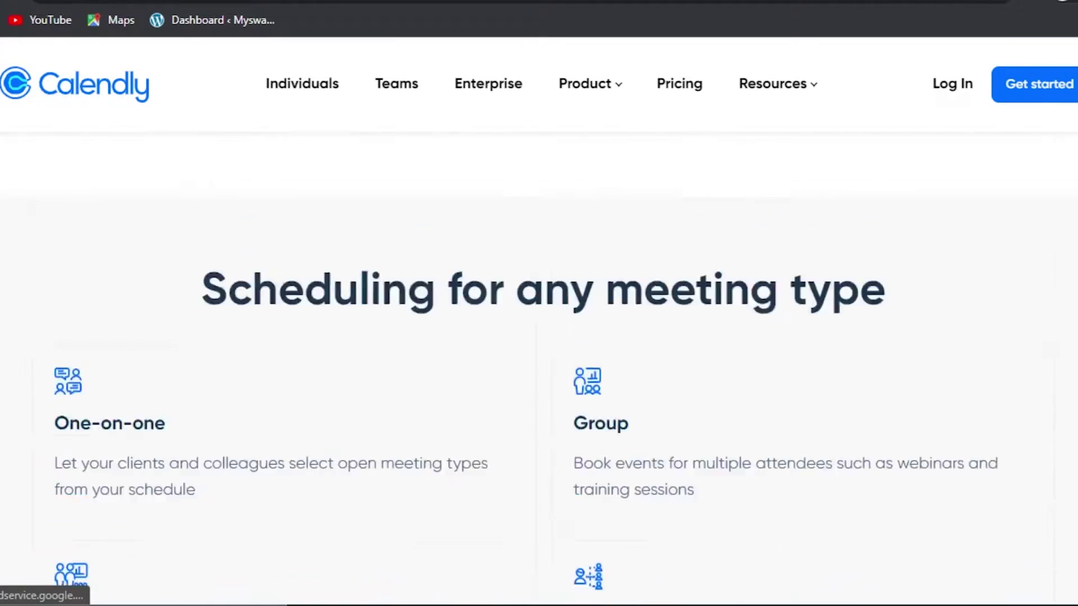
scroll(539, 365, "up", 2)
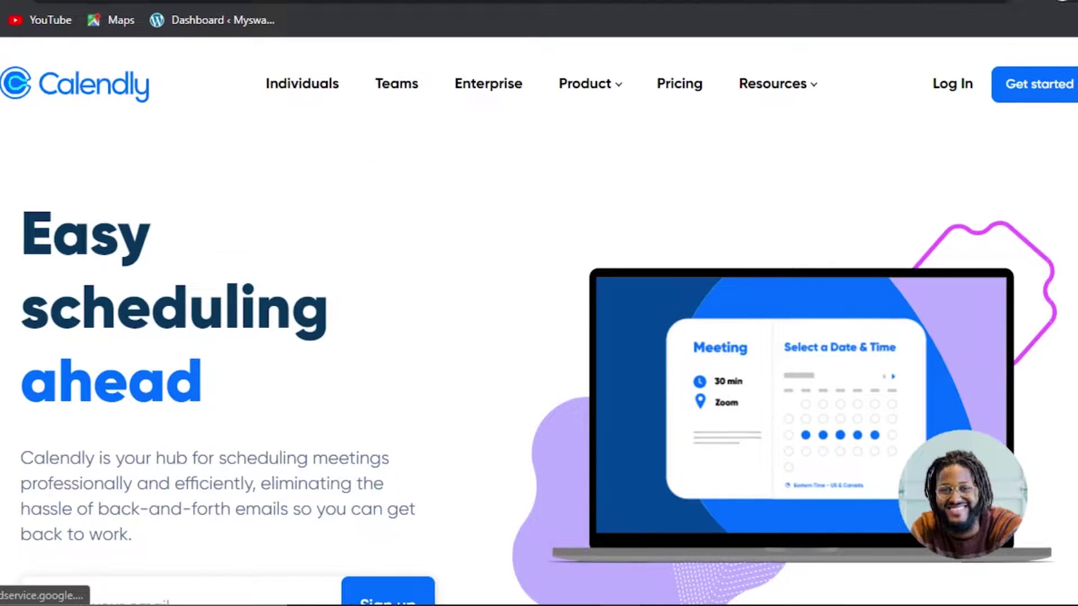
left_click(606, 83)
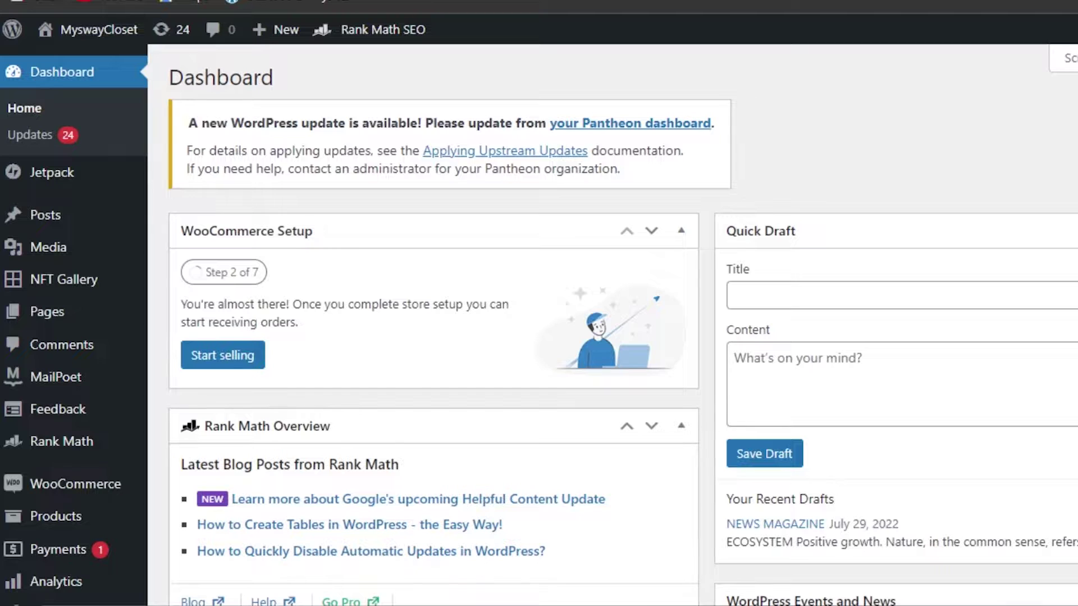
Search the WordPress plugin directory for 'calendly' from Plugins > Add New.
scroll(539, 315, "down", 6)
mouse_move(65, 454)
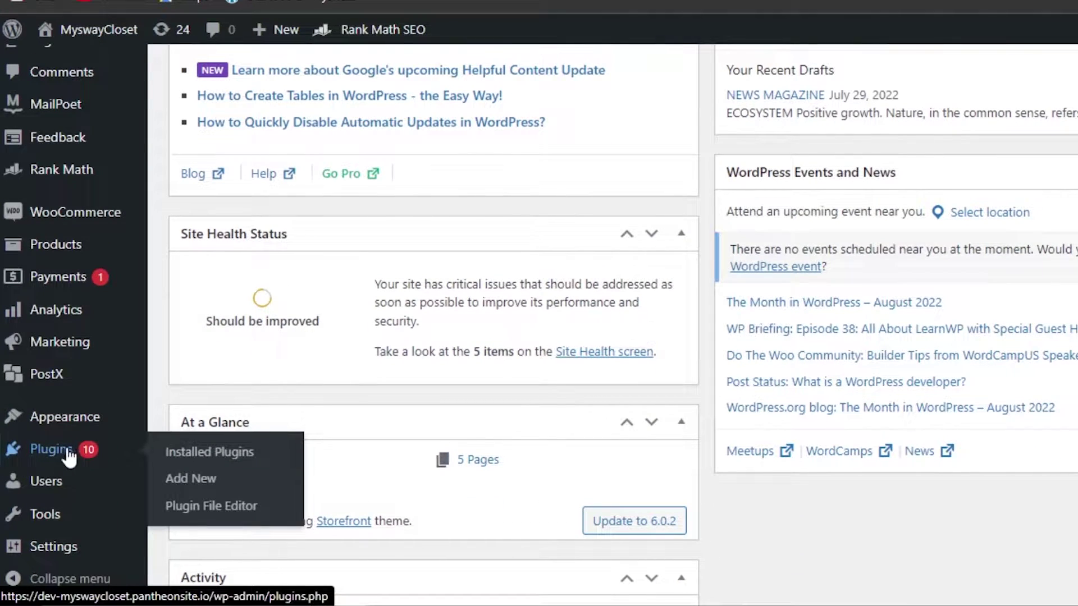
left_click(173, 479)
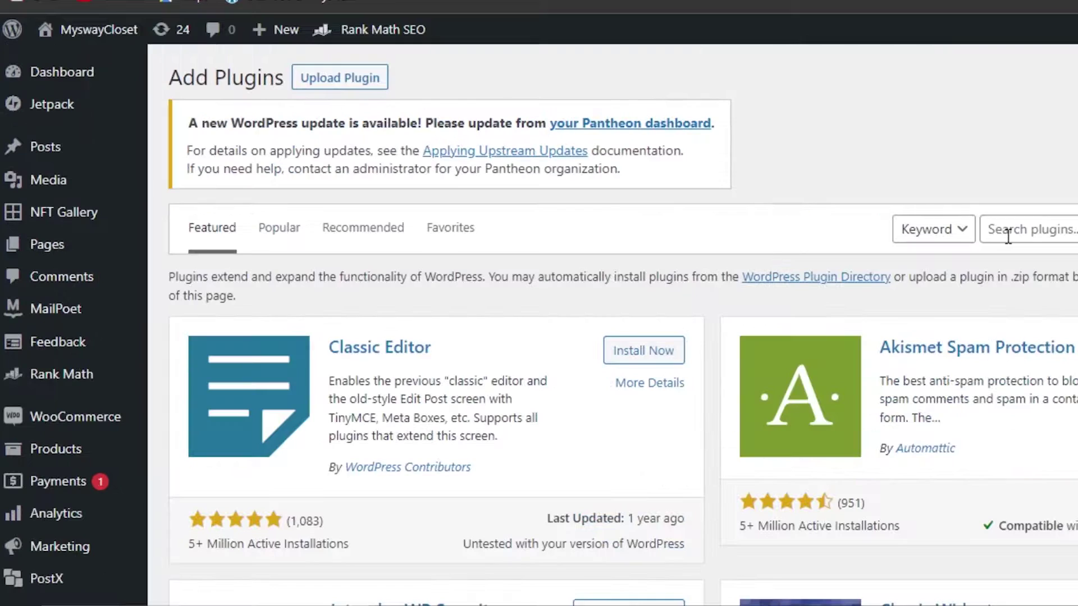
left_click(1007, 235)
type("calendly")
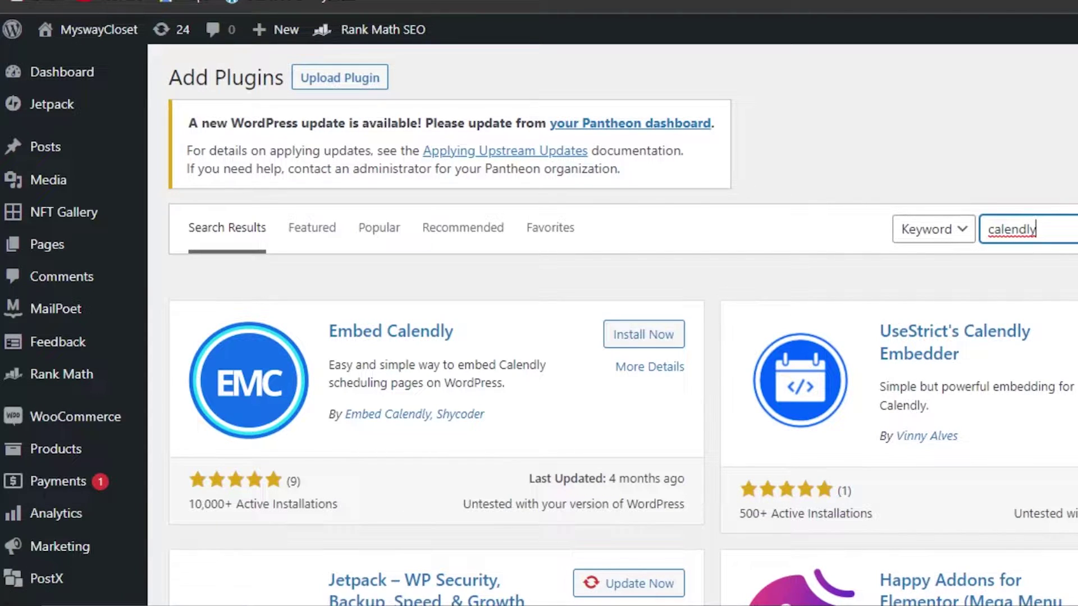
Review the 'calendly' plugin results, highlighting Embed Calendly's active installations count.
scroll(612, 324, "down", 10)
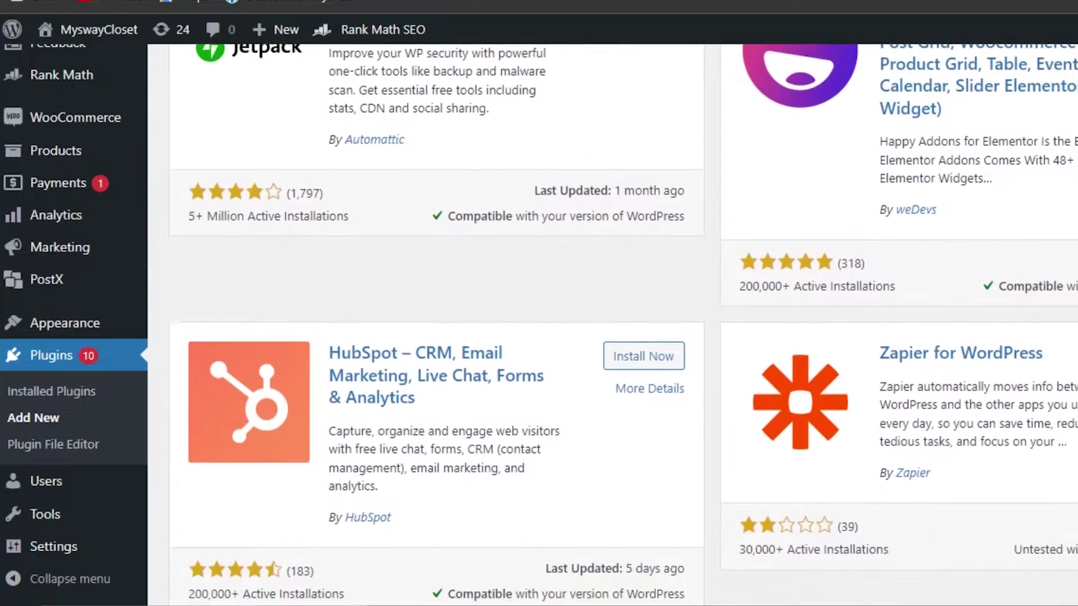
scroll(623, 325, "down", 18)
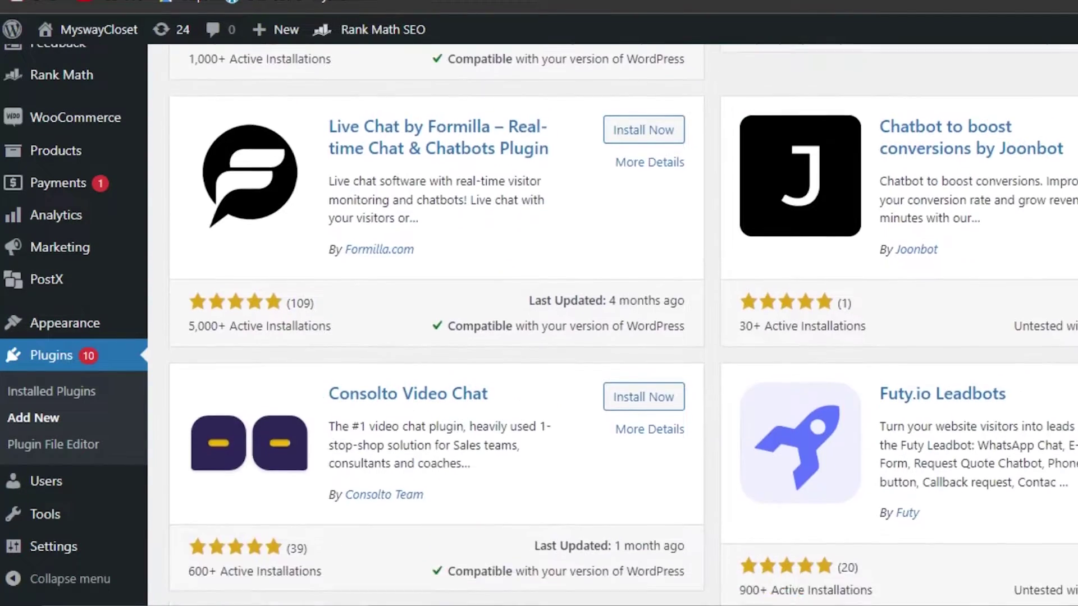
scroll(623, 324, "down", 6)
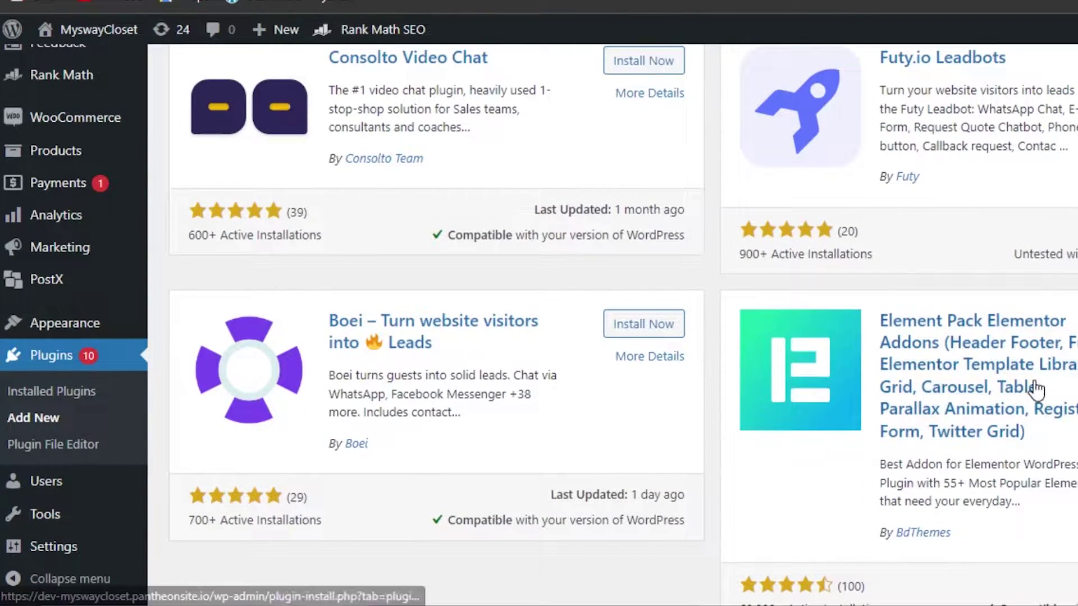
scroll(1038, 387, "up", 20)
scroll(623, 324, "up", 4)
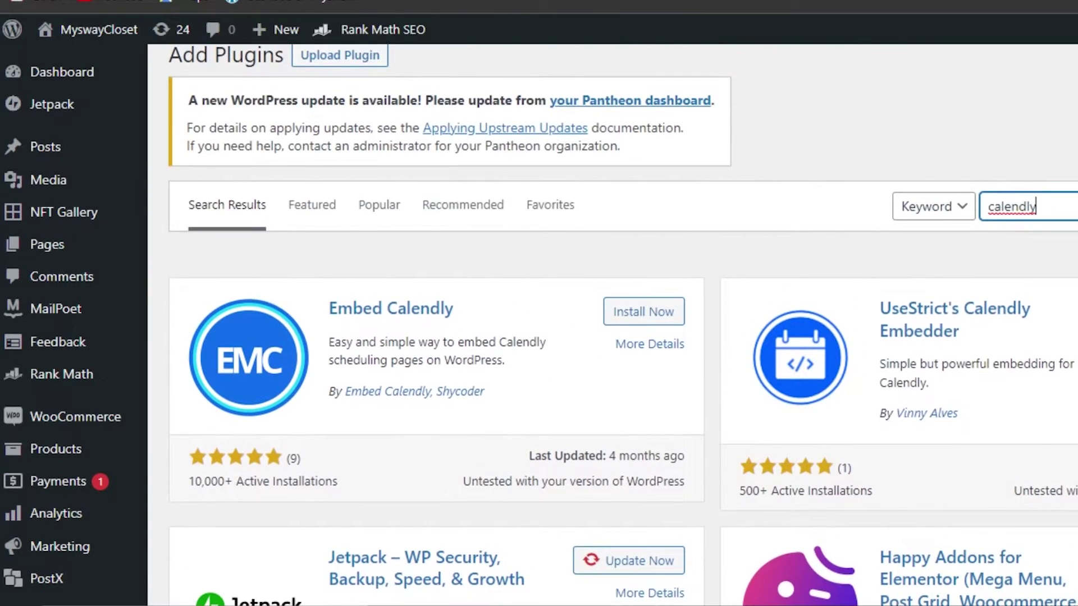
scroll(623, 324, "down", 2)
scroll(623, 324, "up", 1)
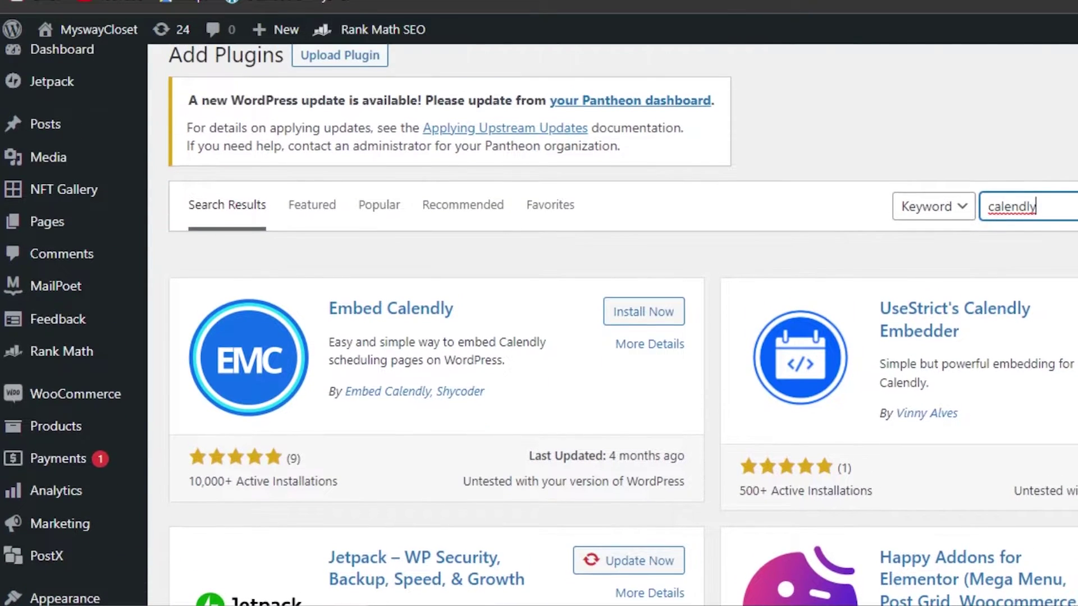
scroll(623, 325, "down", 1)
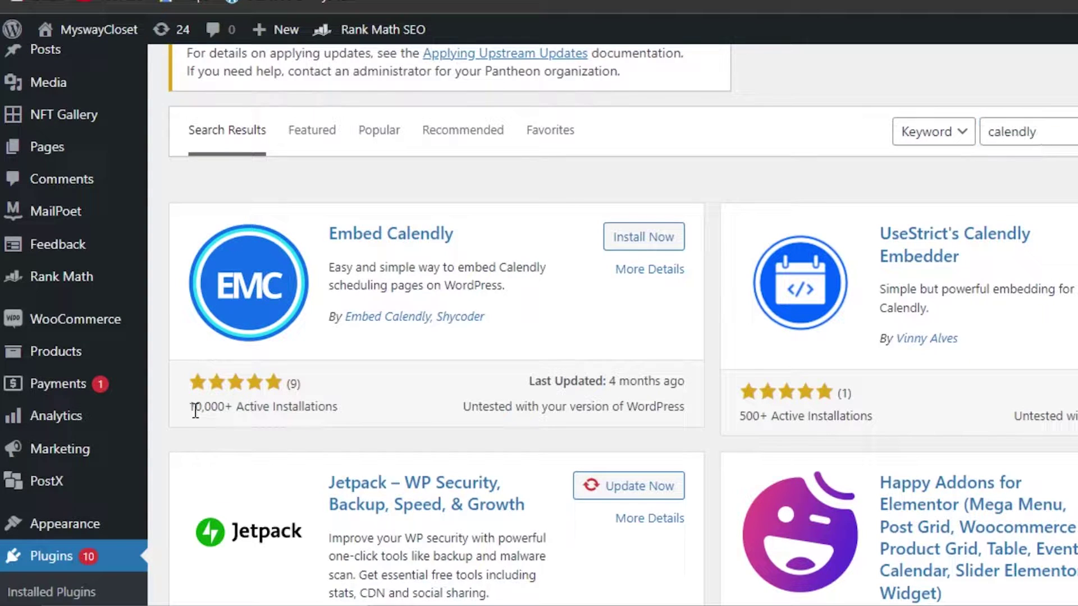
left_click_drag(196, 411, 330, 414)
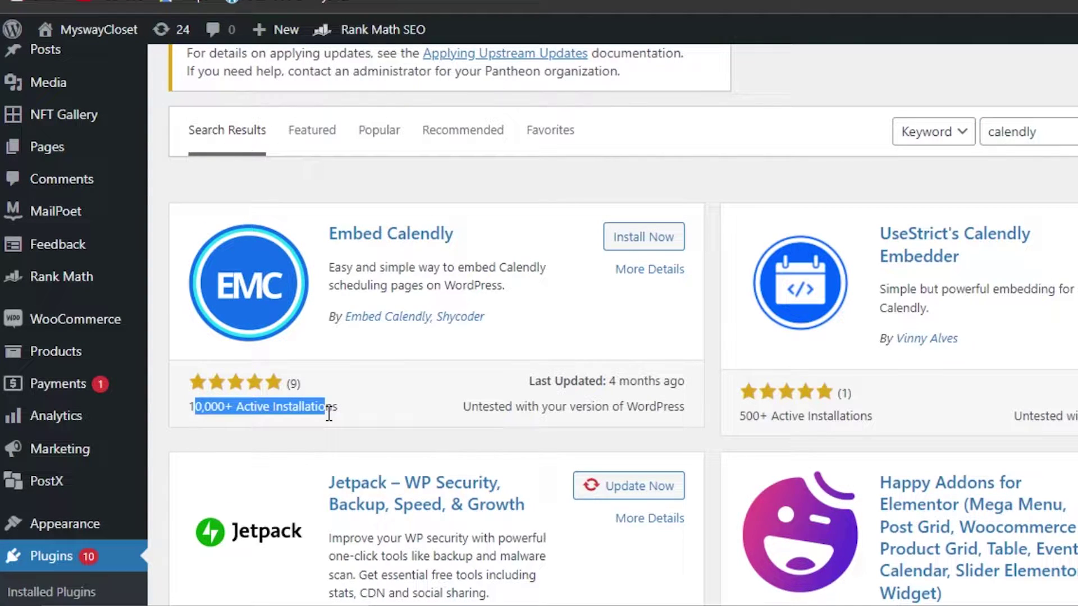
Install and activate the Embed Calendly plugin.
left_click(662, 238)
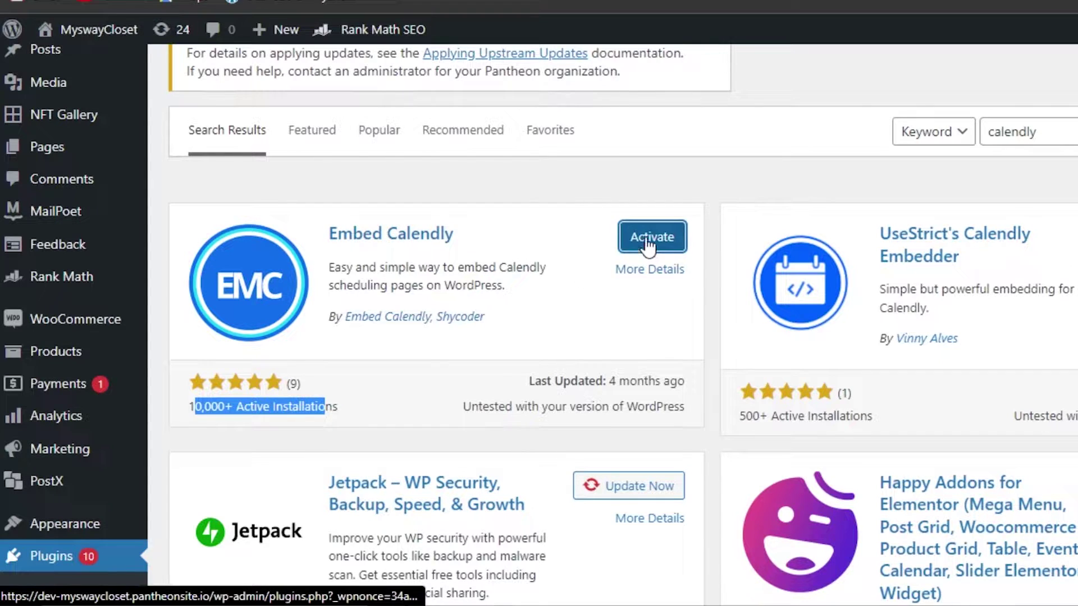
left_click(648, 246)
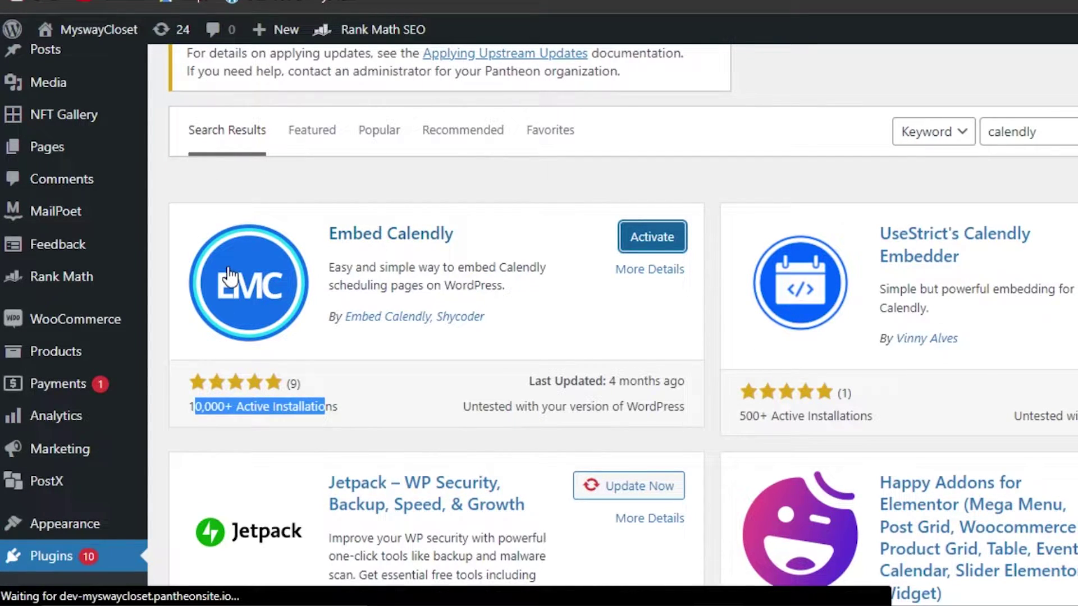
mouse_move(26, 315)
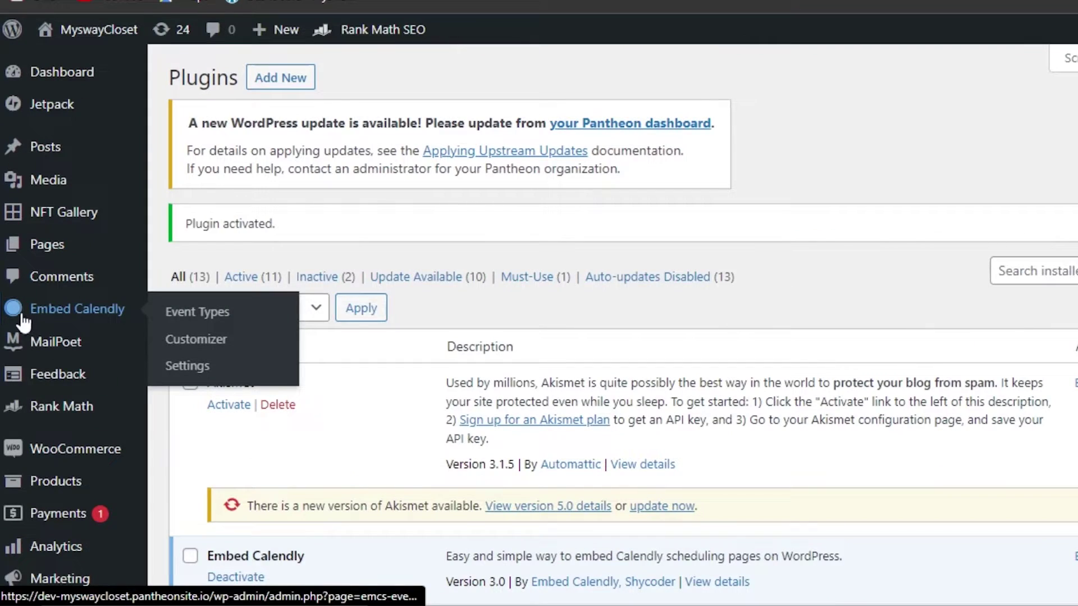
Open Embed Calendly's Event Types page from the admin sidebar and see it reports no event types.
left_click(62, 309)
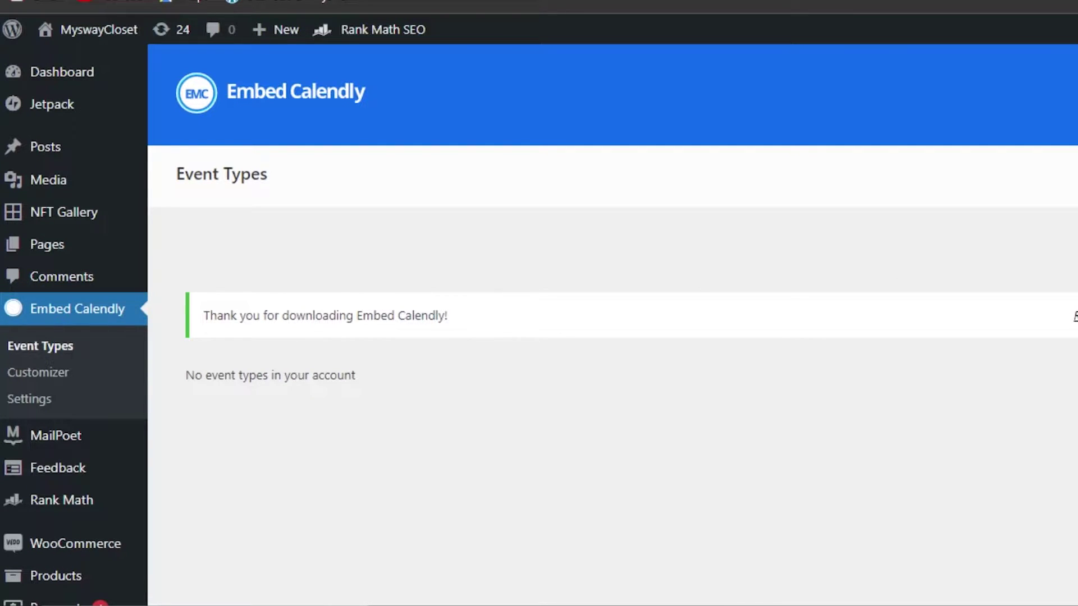
scroll(612, 315, "down", 5)
scroll(612, 315, "up", 5)
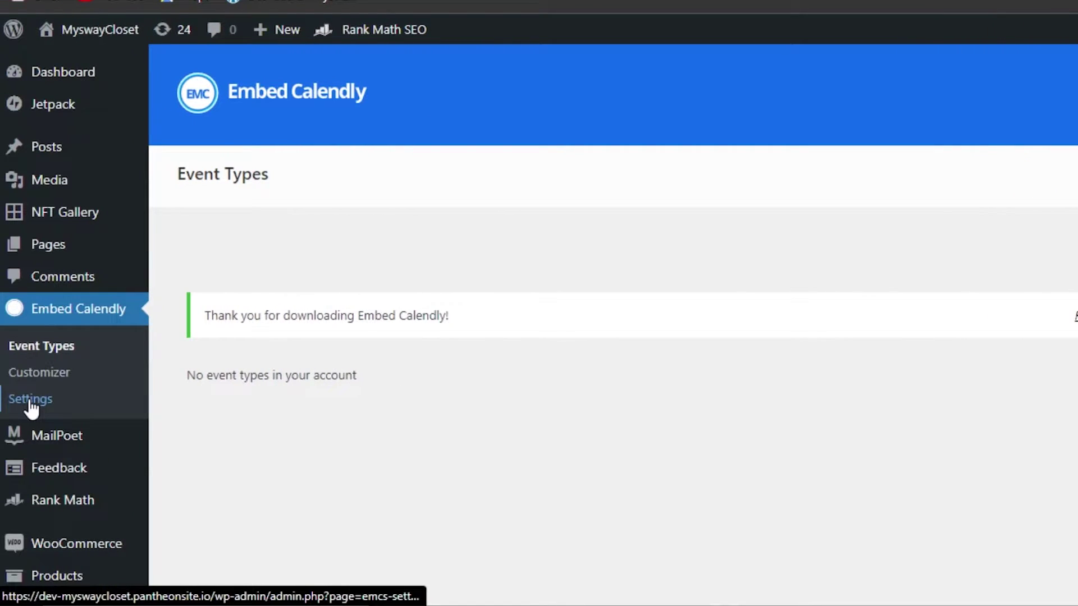
Open the Embed Calendly settings page with its V1 and V2 API key fields, then return to Calendly.
left_click(31, 402)
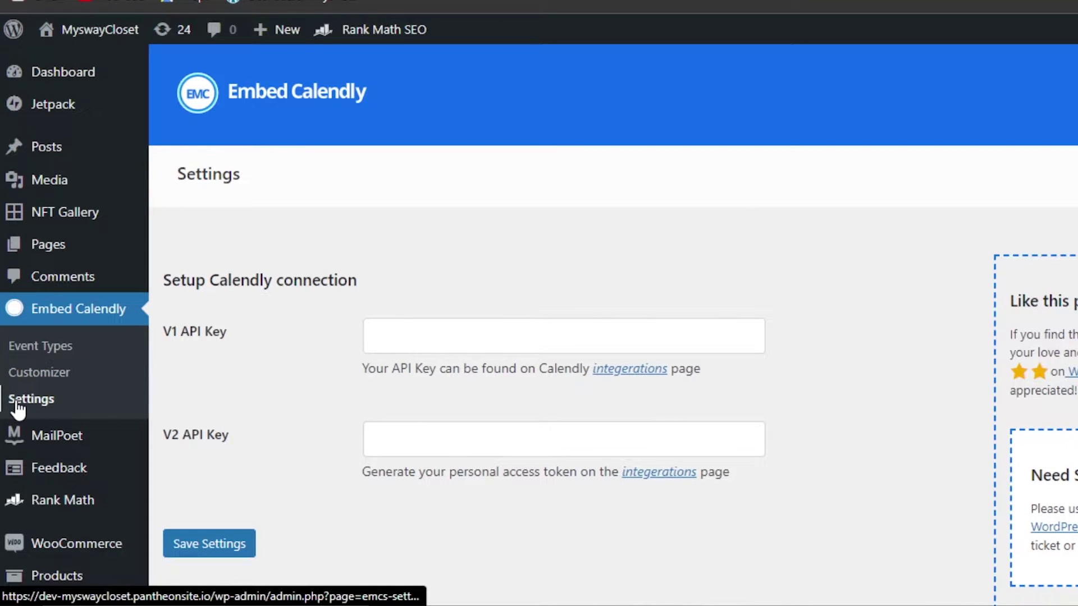
left_click(18, 403)
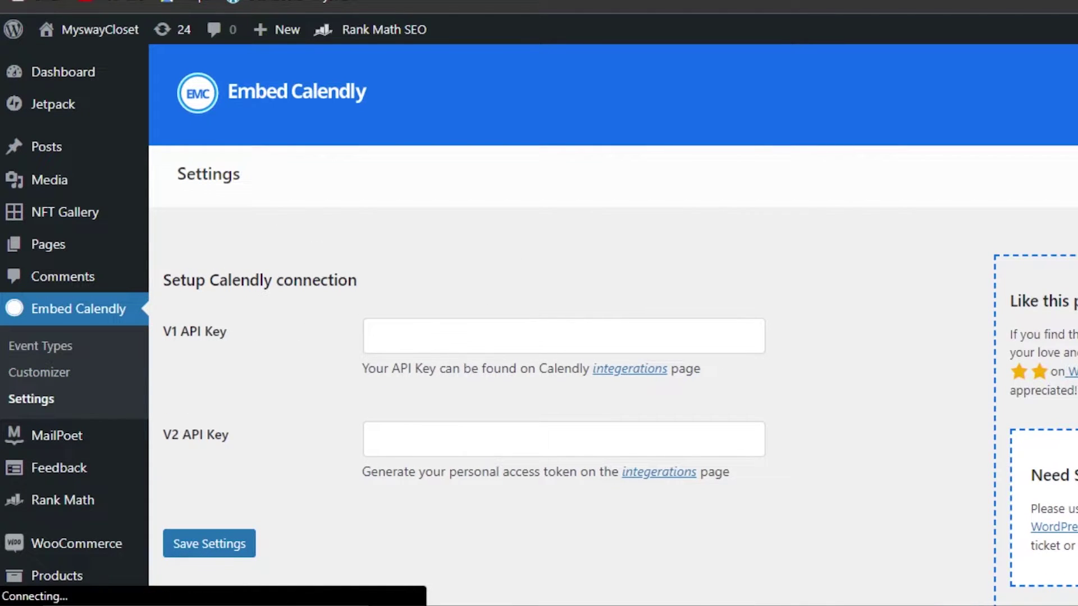
scroll(561, 337, "down", 7)
scroll(562, 337, "up", 5)
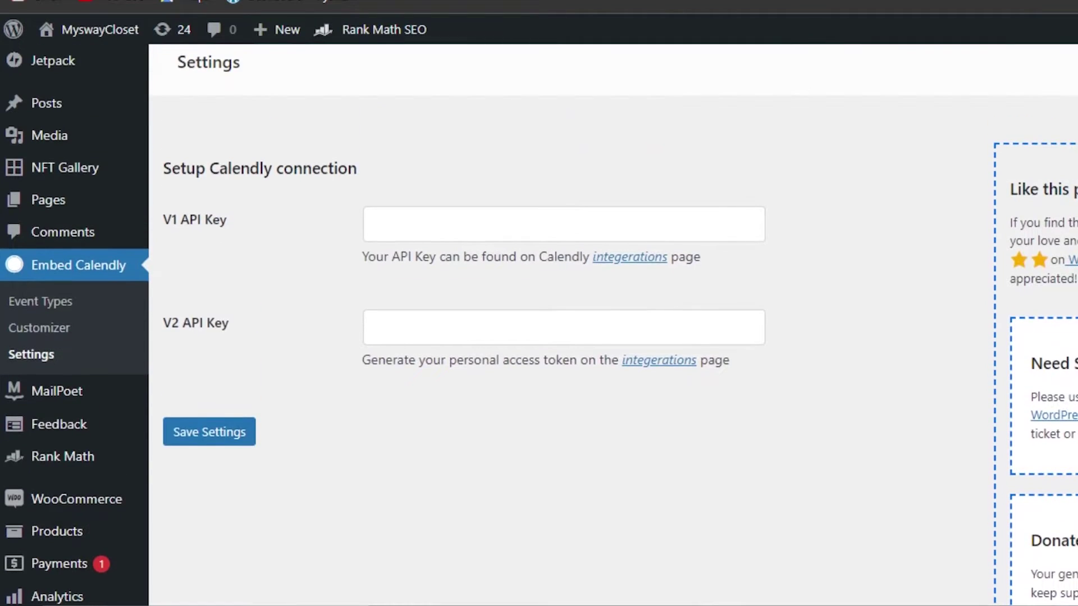
scroll(538, 324, "up", 1)
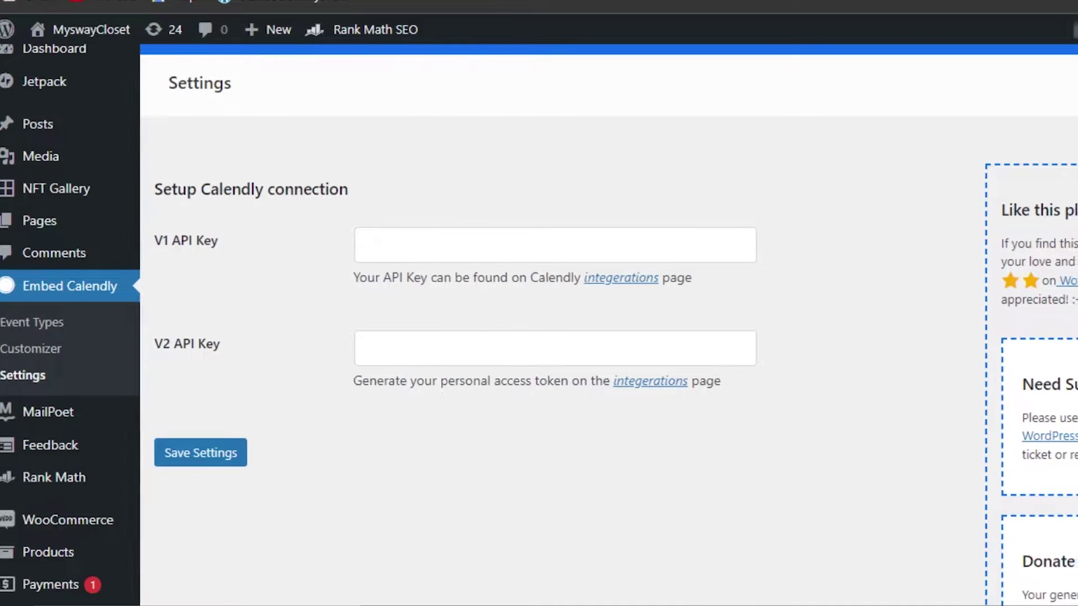
left_click(115, 7)
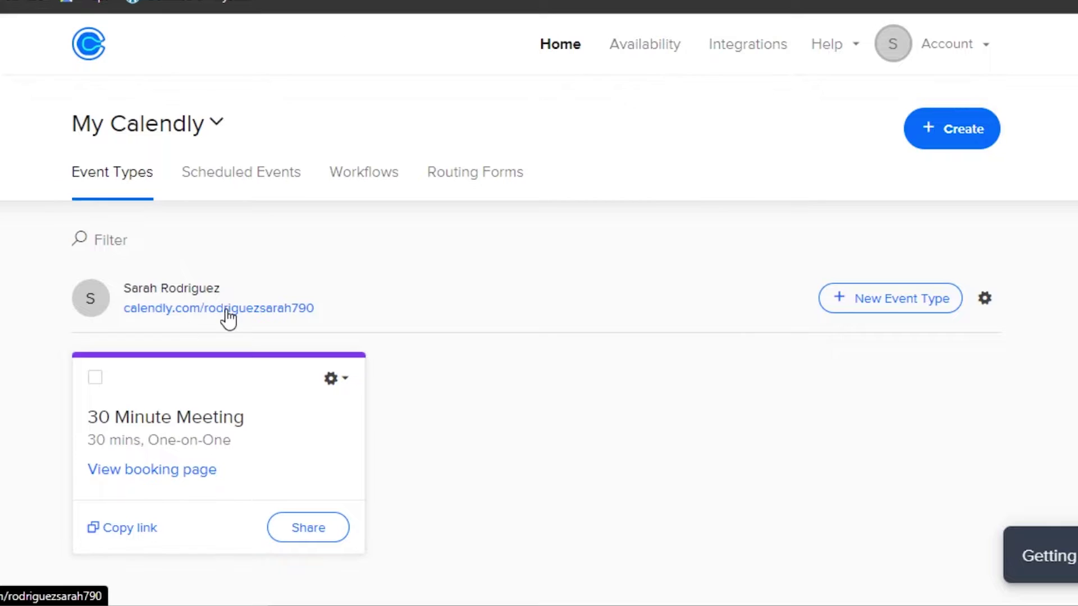
Go to Calendly's Integrations page listing all integrations.
left_click(743, 46)
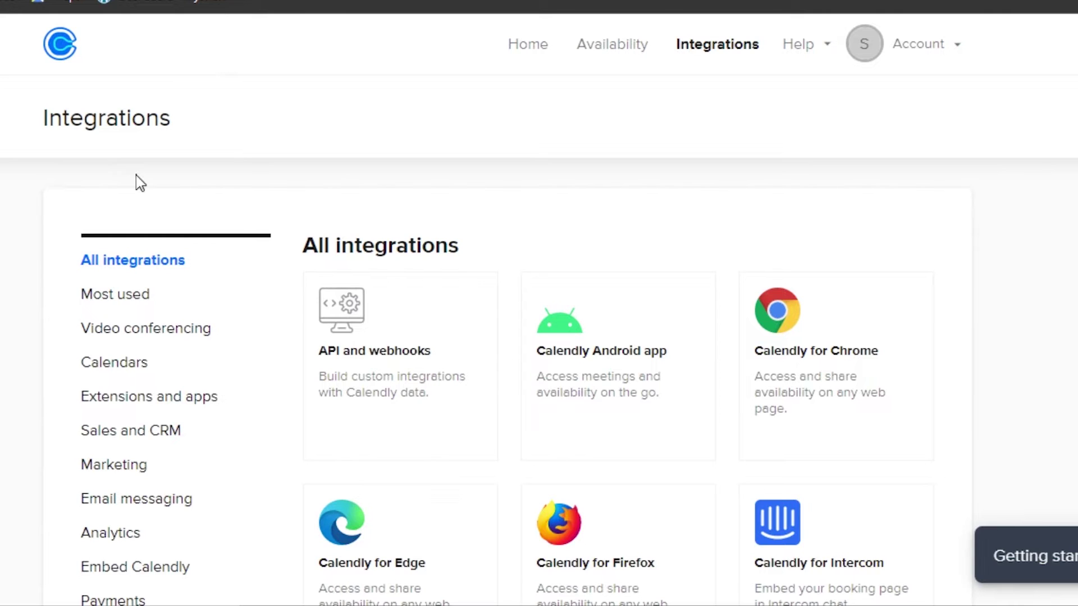
Scroll through Calendly's integrations and filter to the Embed Calendly category.
scroll(539, 337, "down", 6)
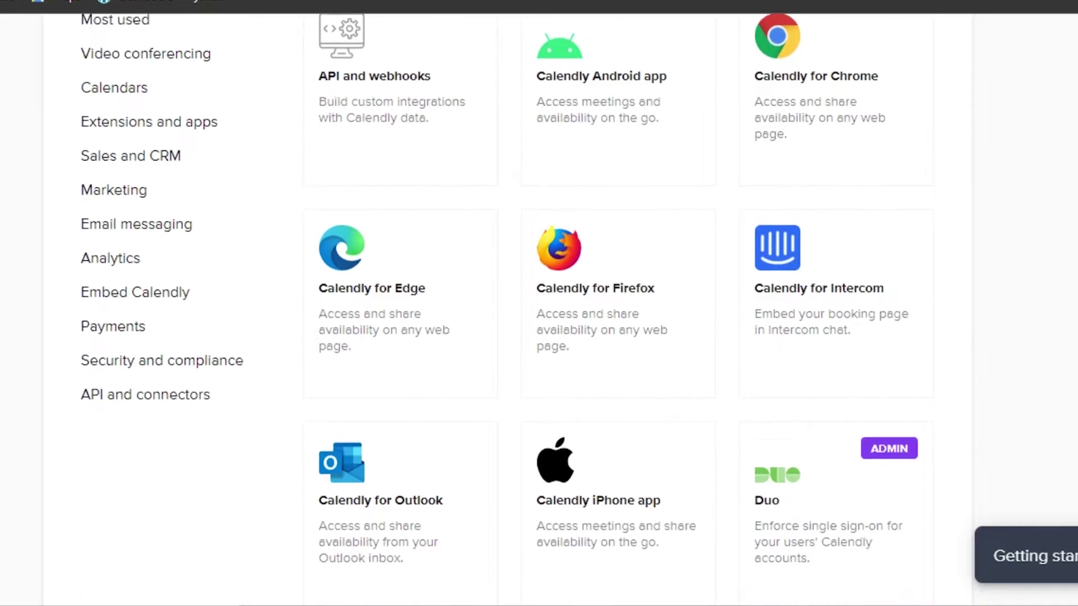
scroll(539, 337, "up", 4)
scroll(539, 337, "down", 10)
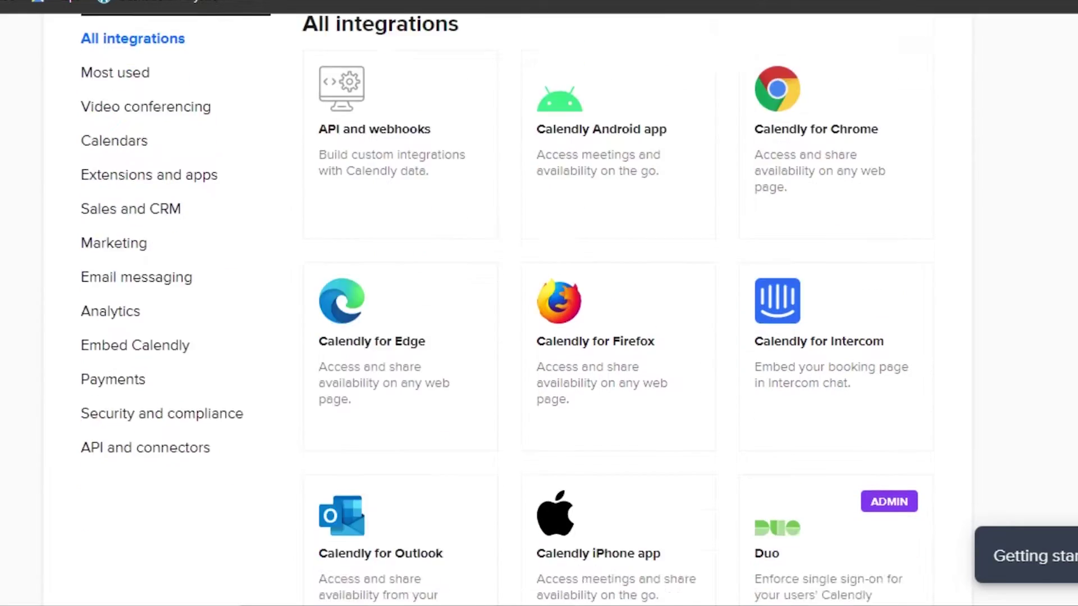
scroll(539, 337, "down", 11)
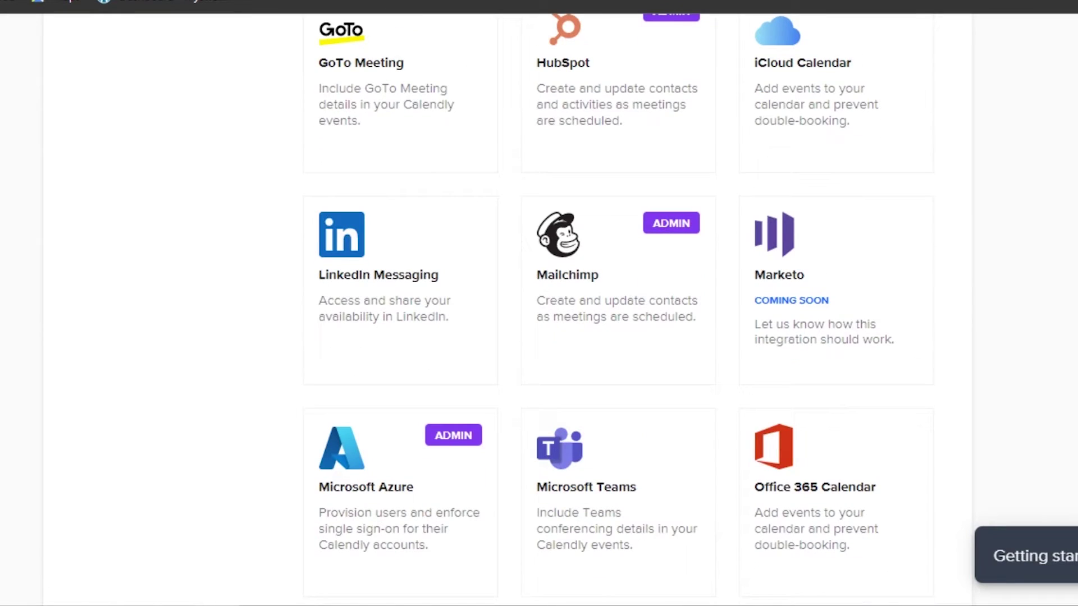
scroll(539, 337, "down", 11)
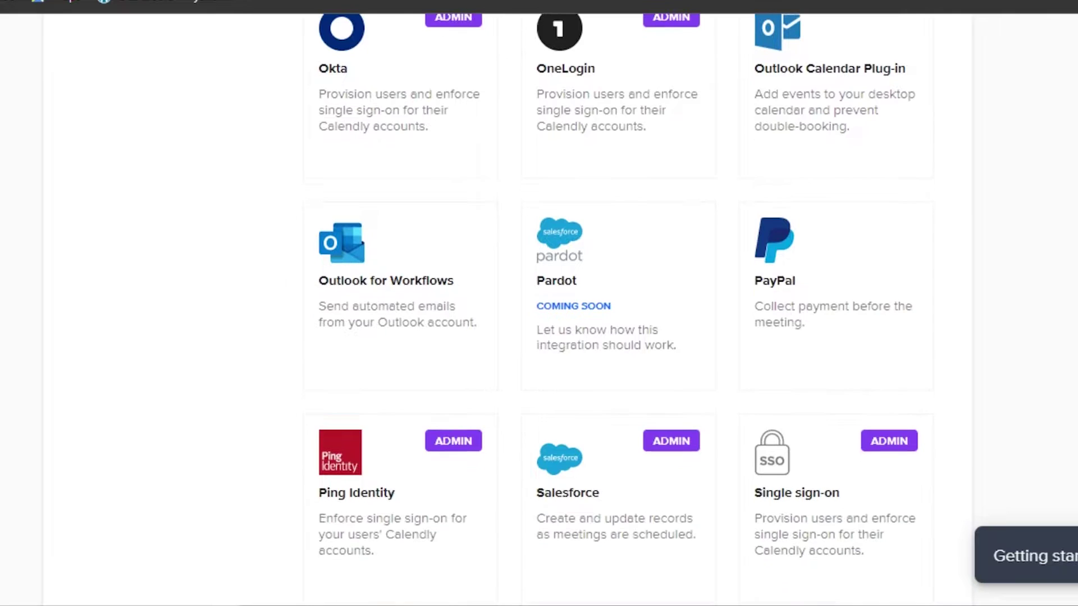
scroll(539, 337, "down", 3)
scroll(539, 337, "up", 20)
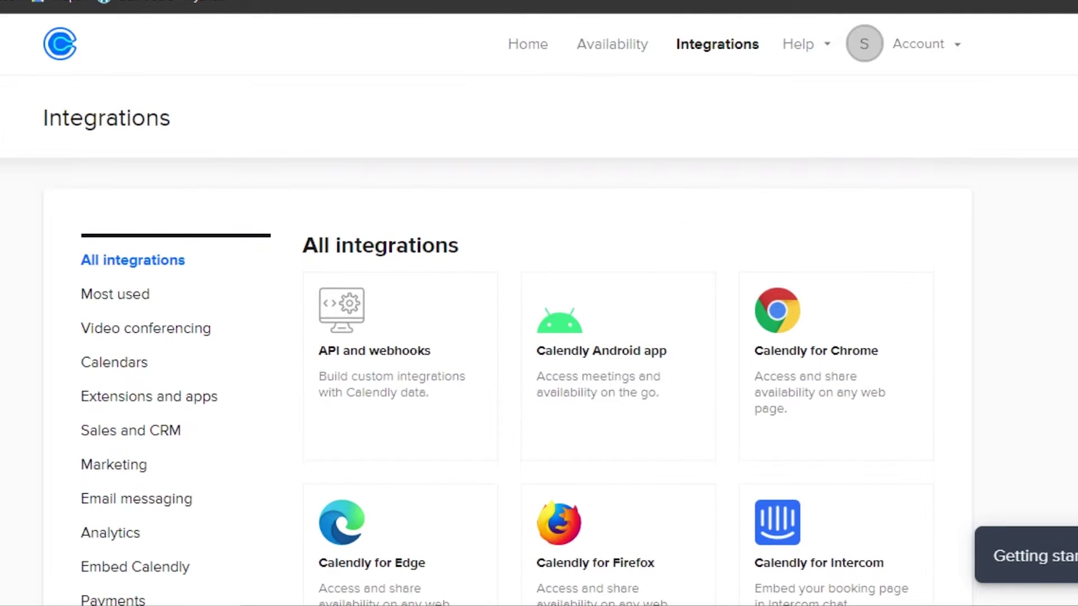
scroll(538, 337, "down", 3)
scroll(539, 337, "up", 3)
scroll(539, 337, "down", 3)
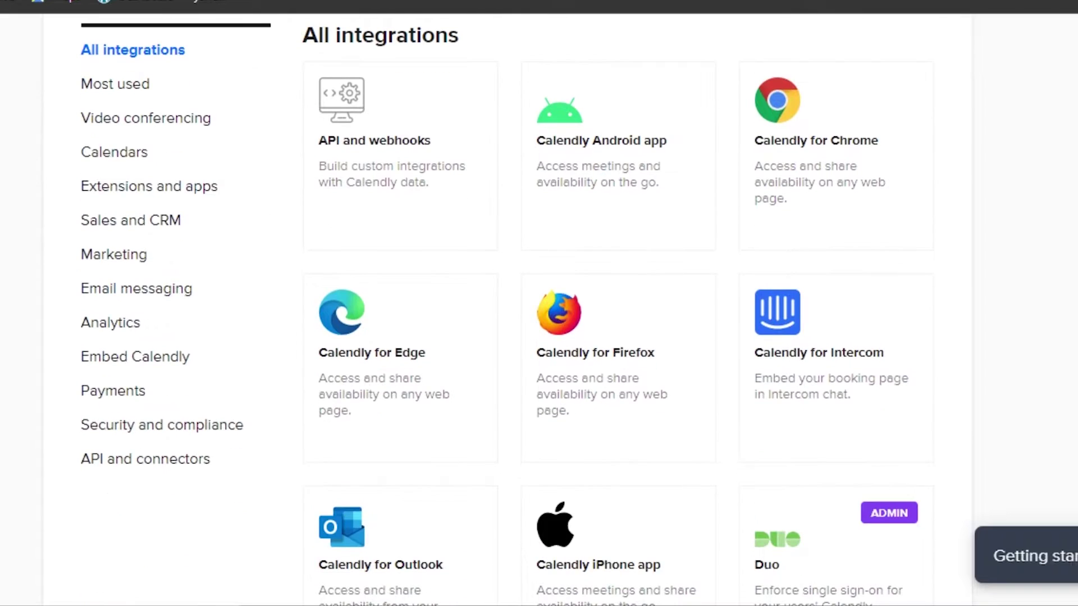
scroll(539, 336, "up", 2)
scroll(539, 337, "down", 1)
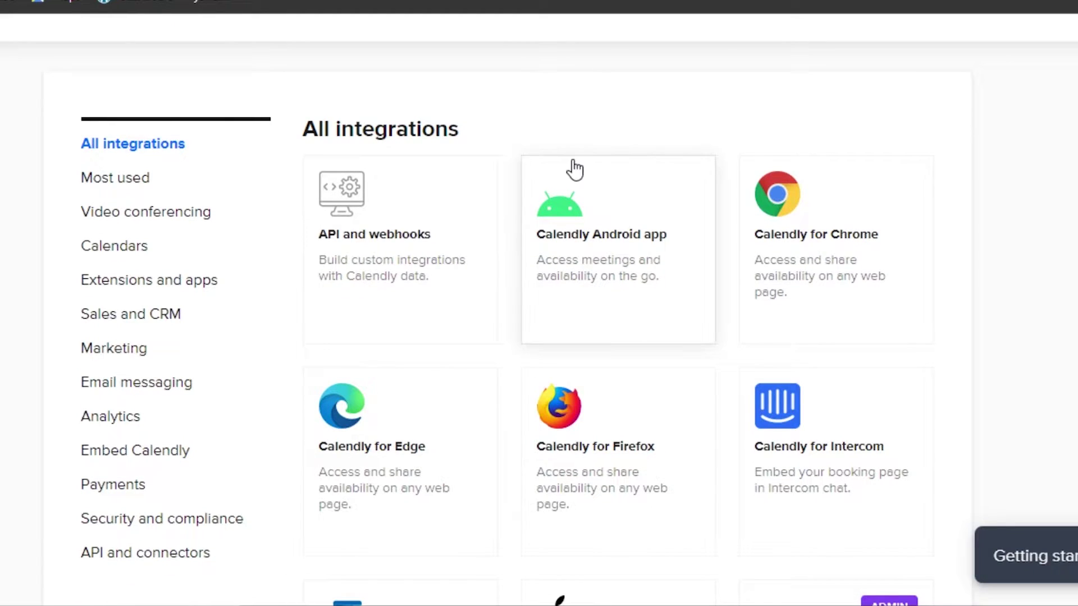
left_click(156, 455)
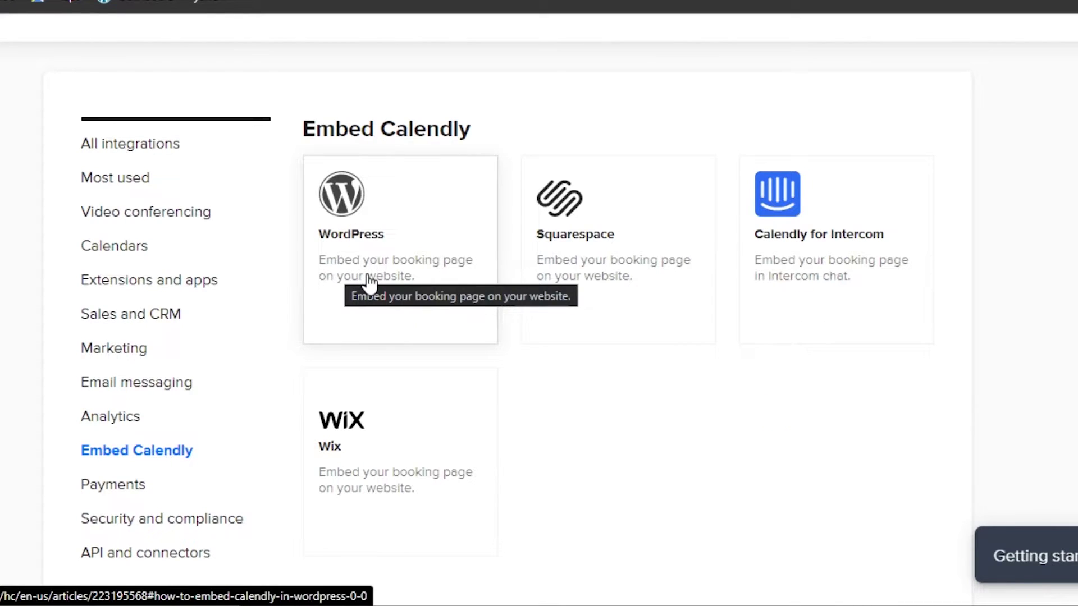
Open and read through the 'How to embed Calendly in WordPress' help article.
left_click(369, 247)
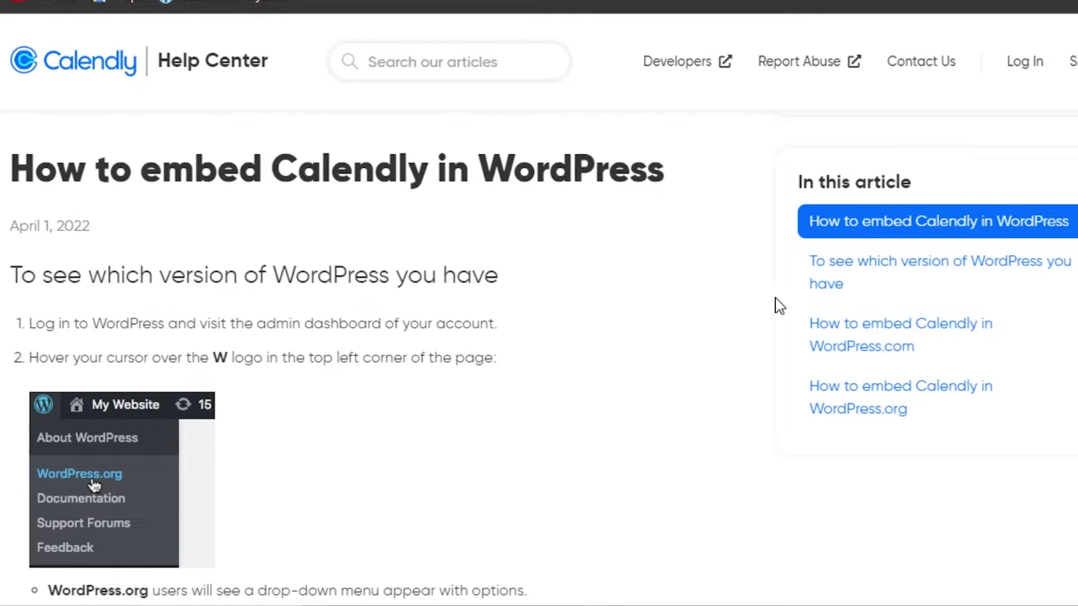
scroll(368, 357, "down", 10)
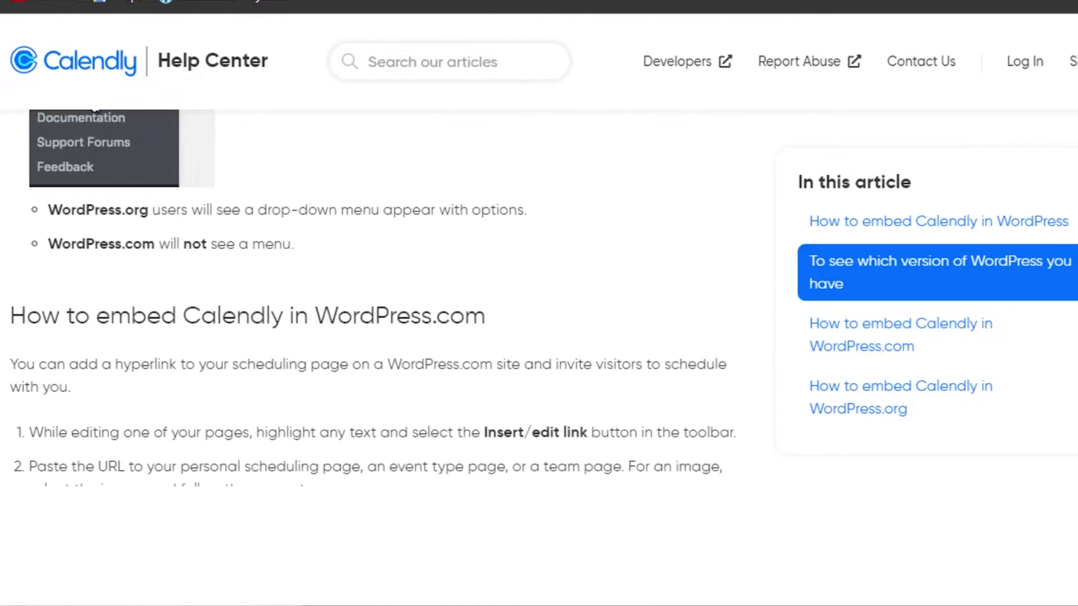
scroll(370, 360, "up", 2)
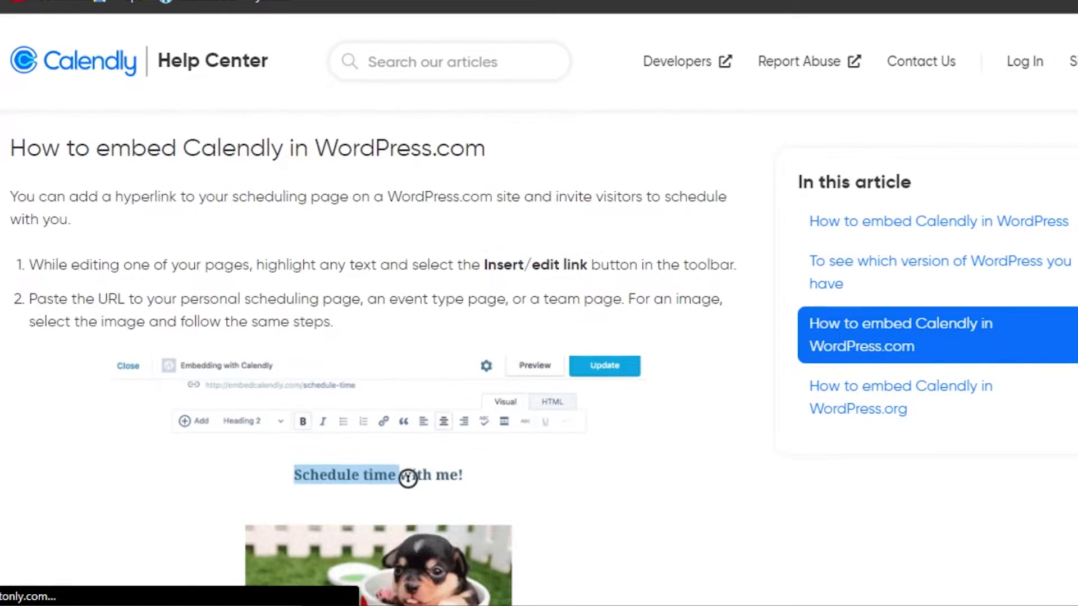
scroll(370, 359, "down", 1)
scroll(371, 360, "down", 3)
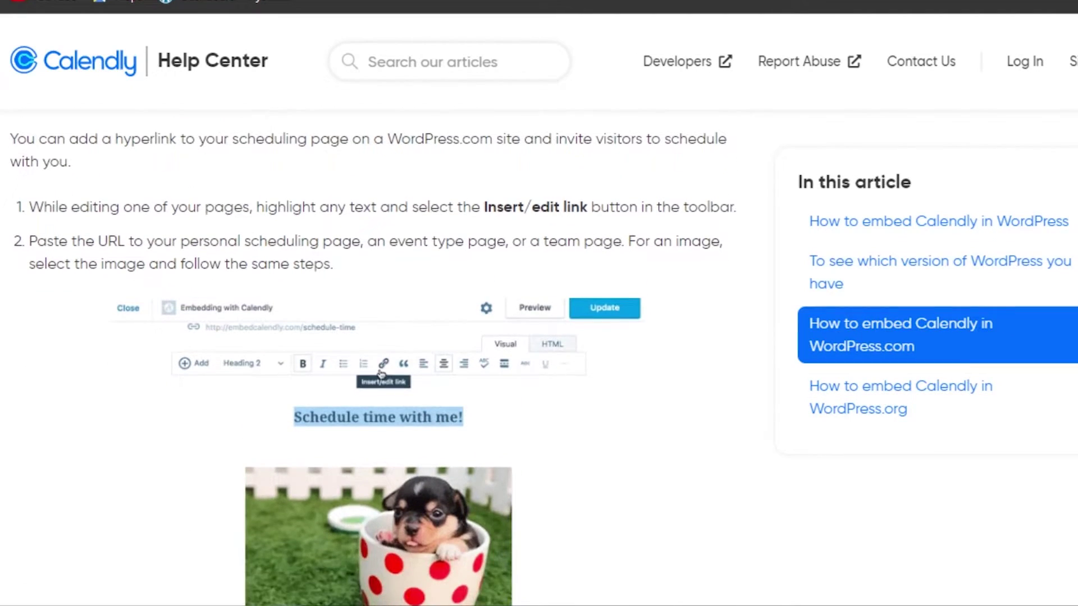
scroll(370, 359, "down", 9)
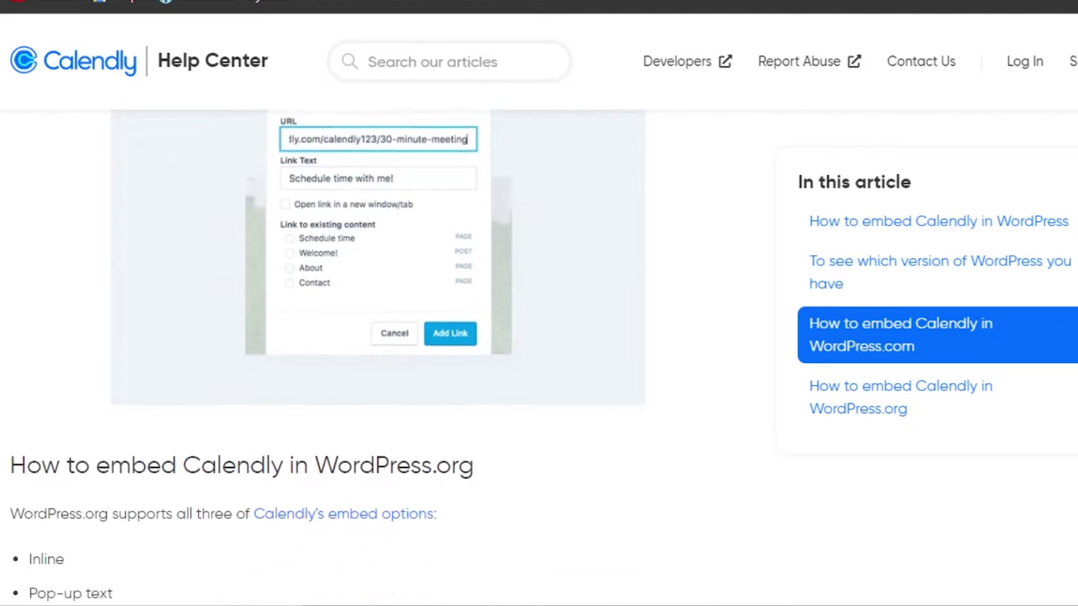
scroll(371, 359, "down", 3)
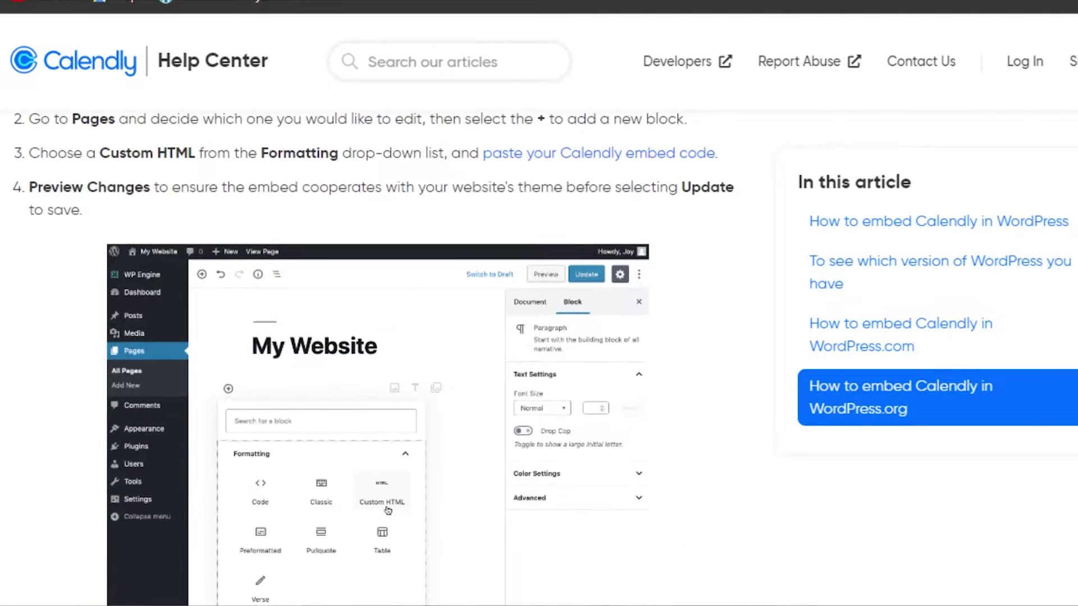
scroll(370, 359, "down", 1)
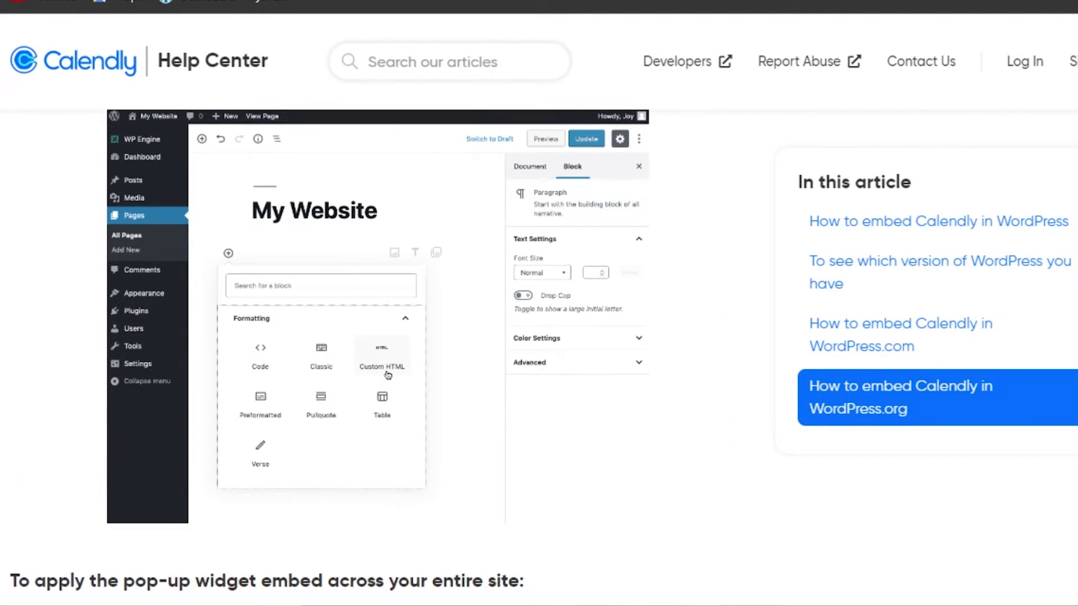
scroll(370, 359, "down", 2)
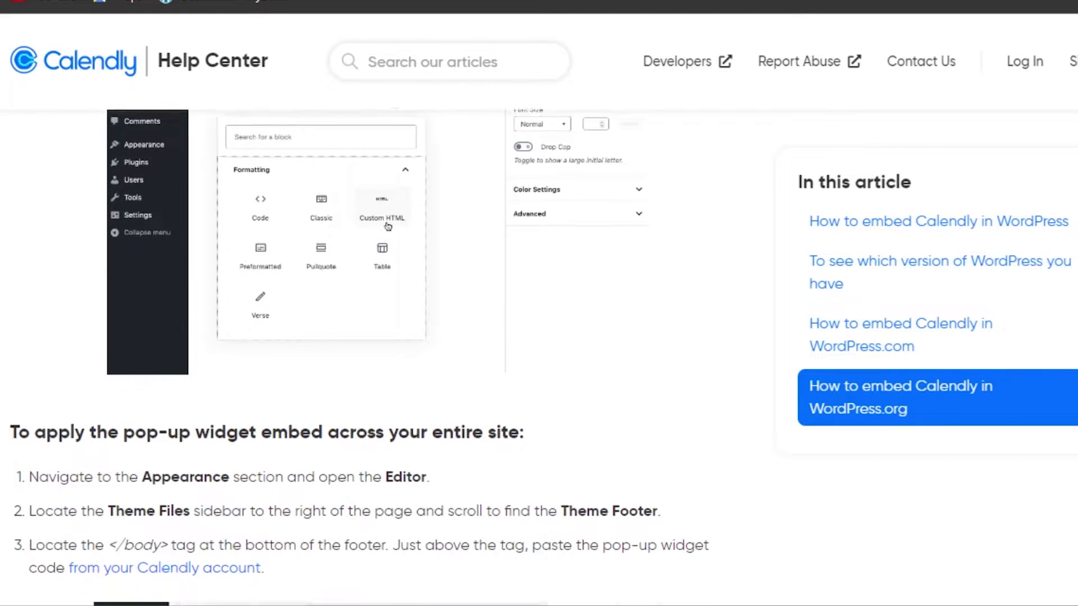
scroll(370, 360, "down", 12)
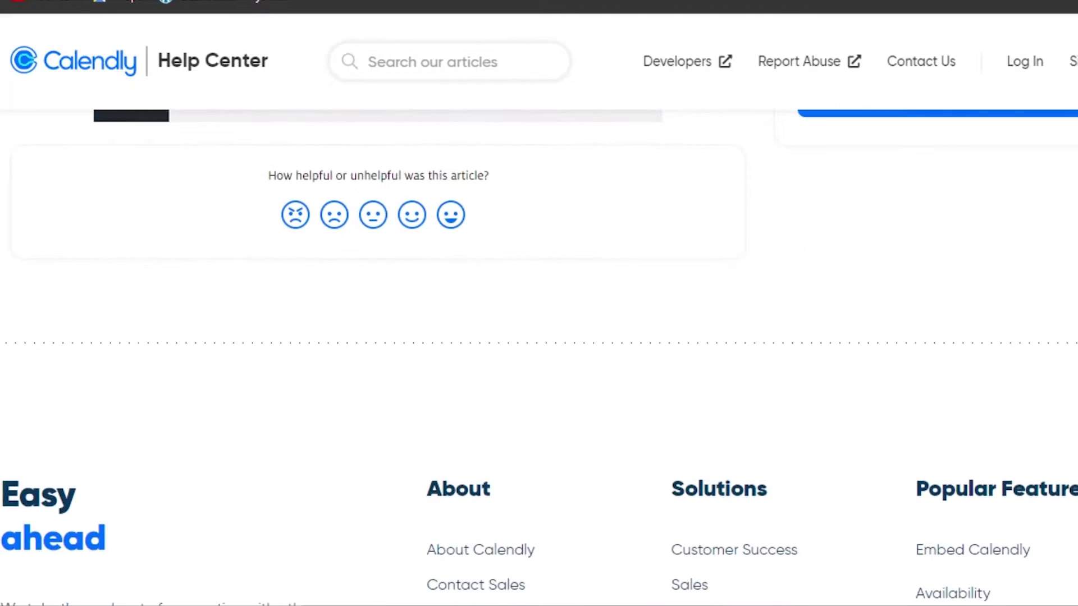
scroll(370, 359, "up", 15)
scroll(370, 359, "down", 5)
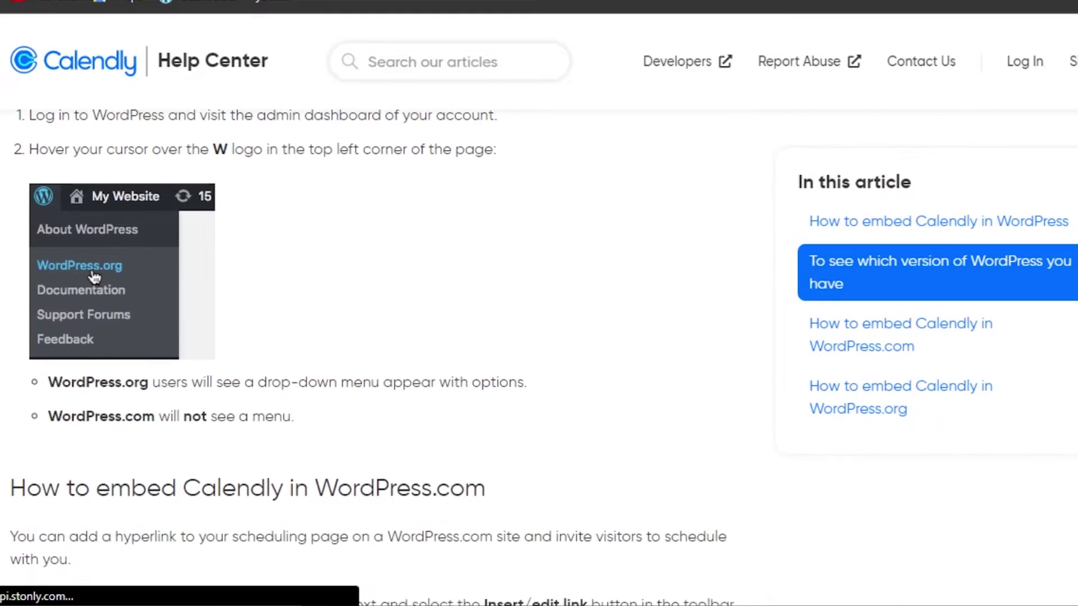
scroll(370, 359, "down", 6)
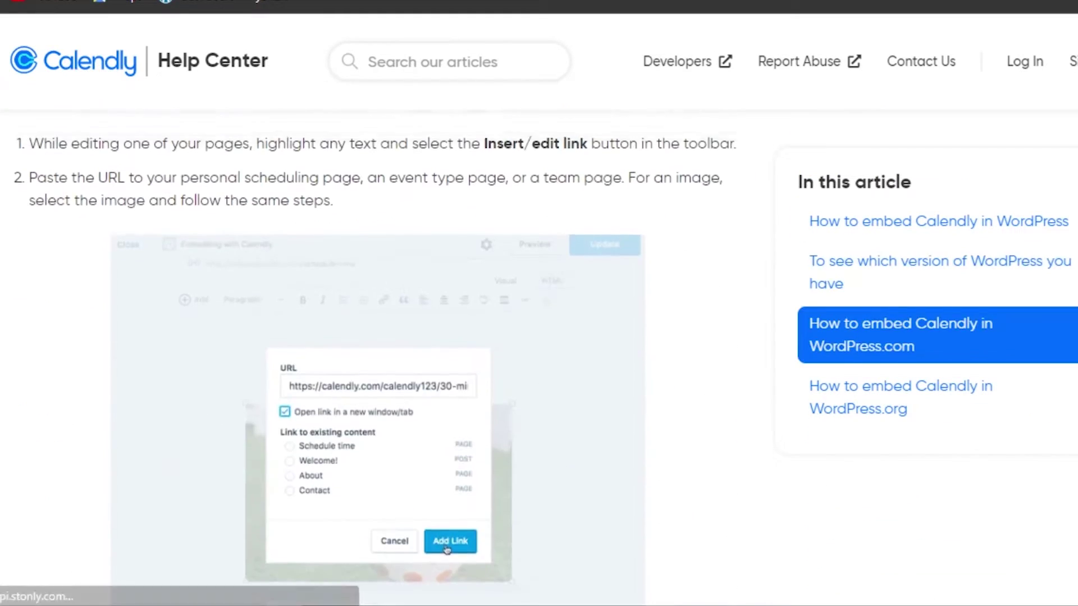
scroll(717, 212, "up", 3)
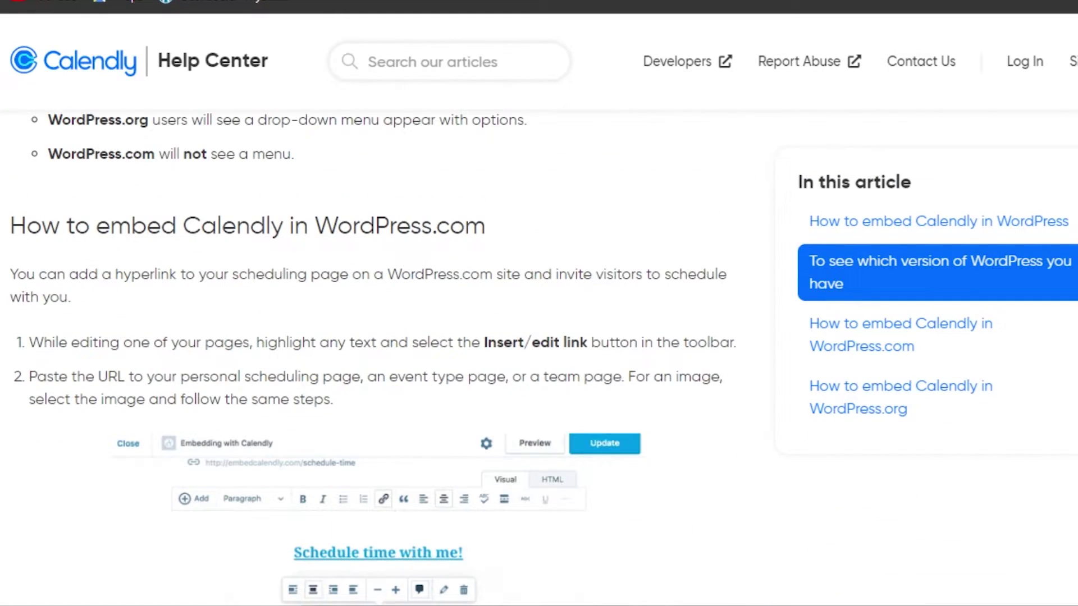
scroll(370, 359, "up", 8)
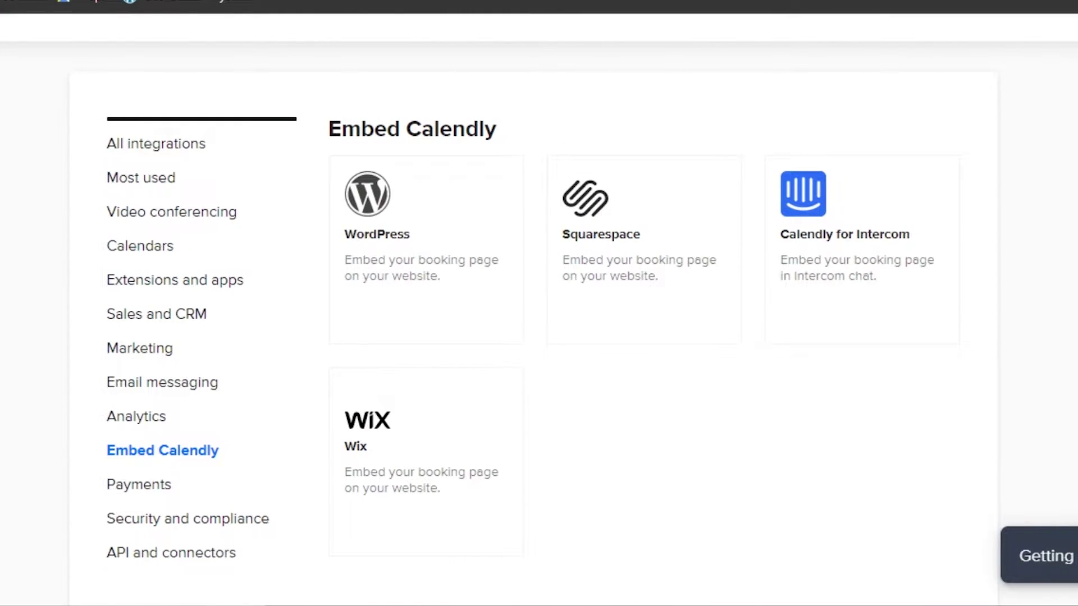
Open Account > Share Your Link, select the Add to Your Website link, and close it.
scroll(921, 53, "up", 2)
left_click(923, 49)
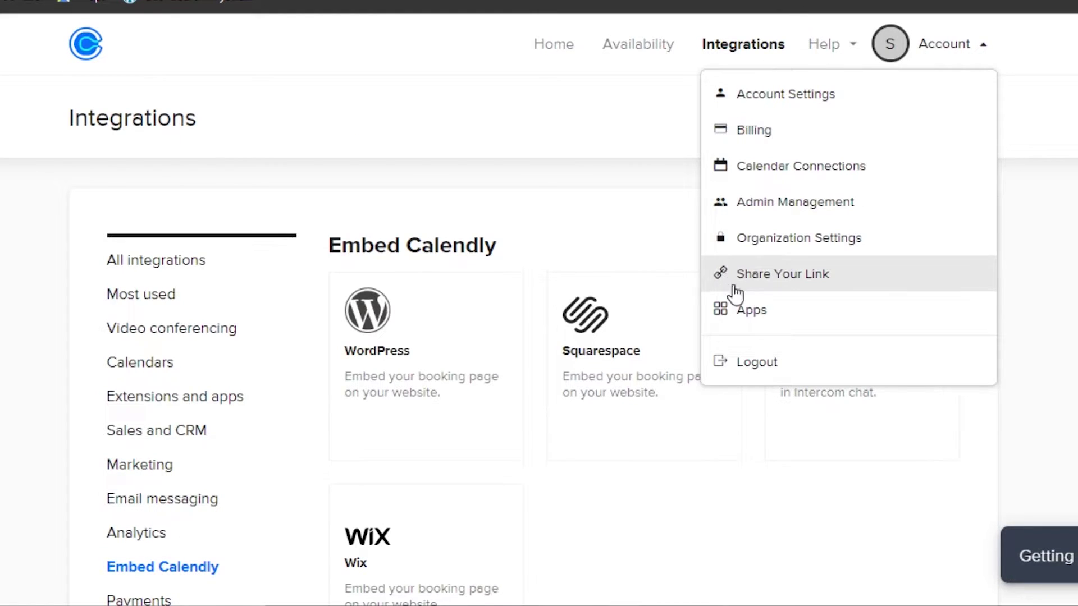
left_click(775, 278)
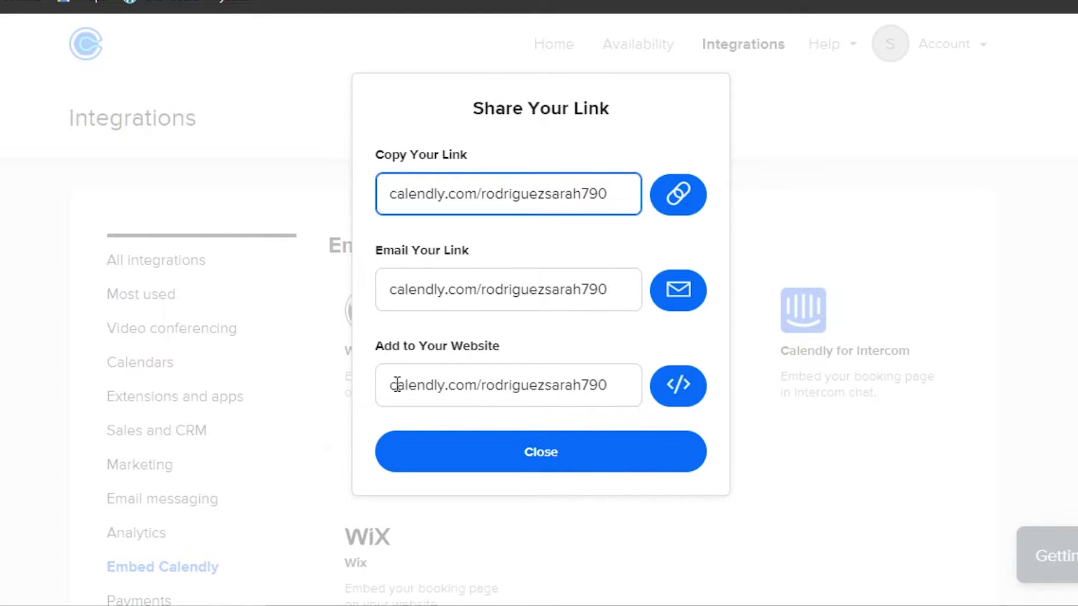
left_click_drag(396, 385, 602, 387)
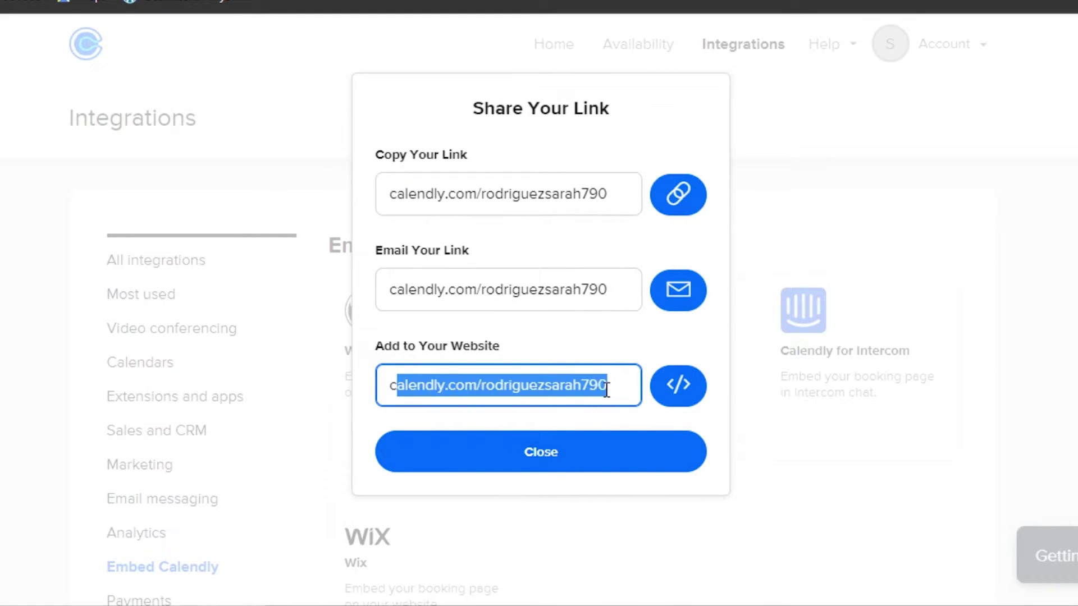
left_click(590, 467)
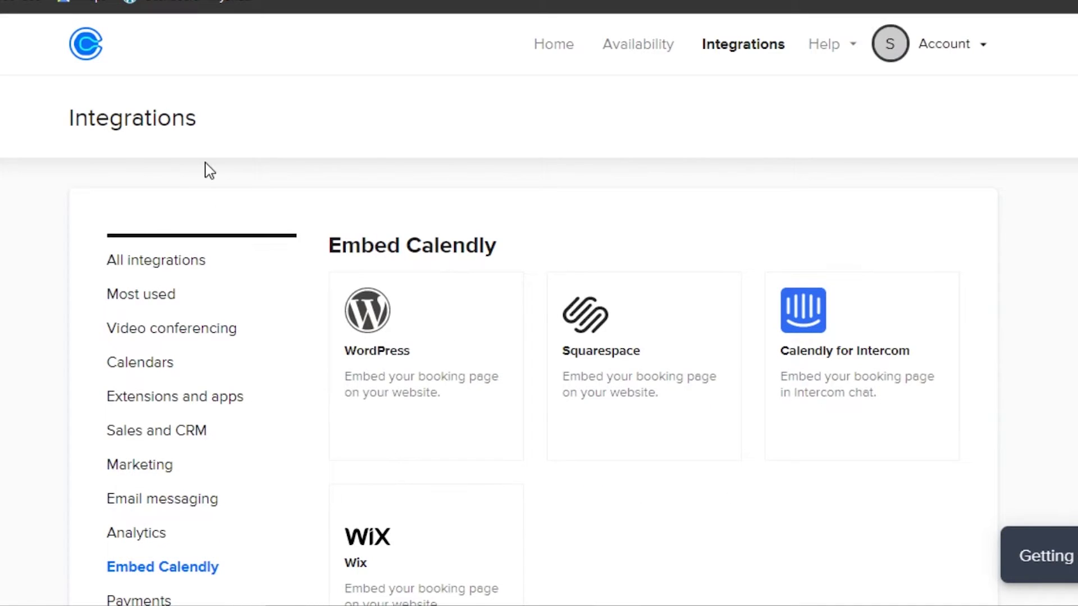
Return to the Calendly home page and reopen Share Your Link from the account menu.
left_click(85, 66)
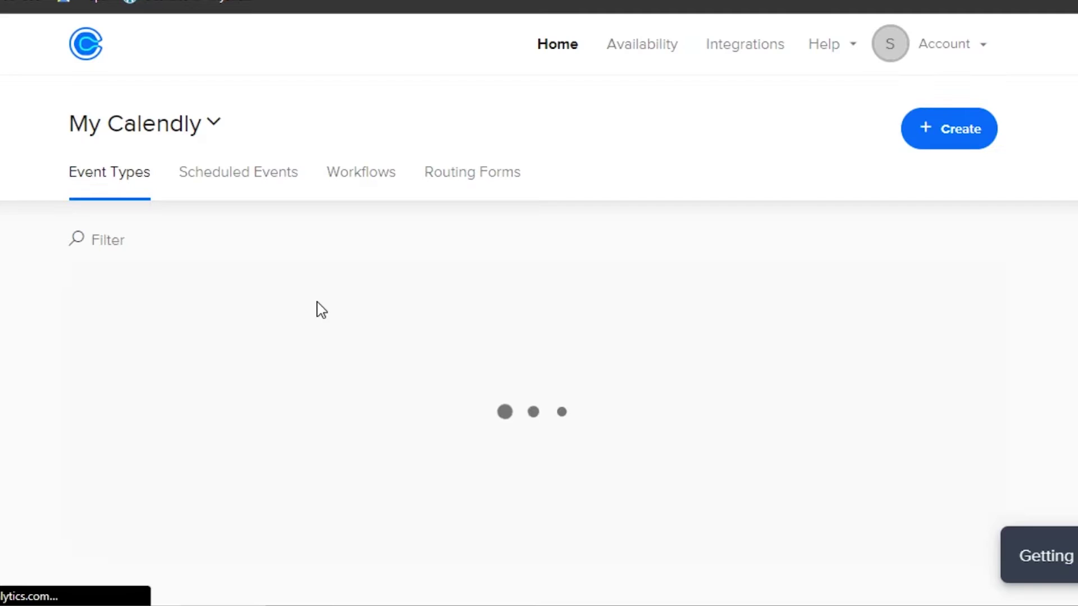
left_click(933, 44)
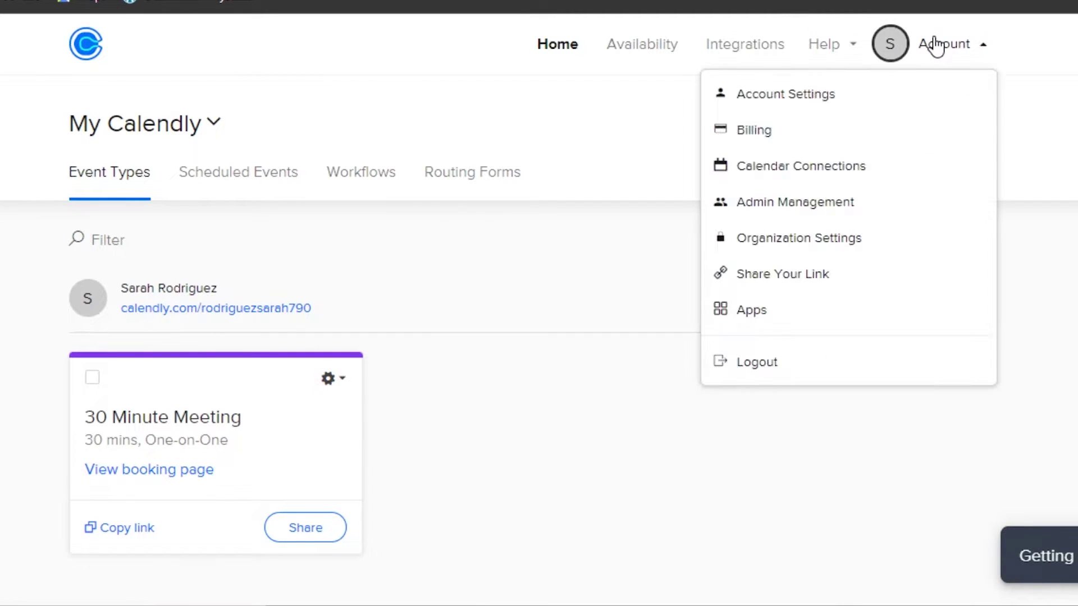
left_click(761, 281)
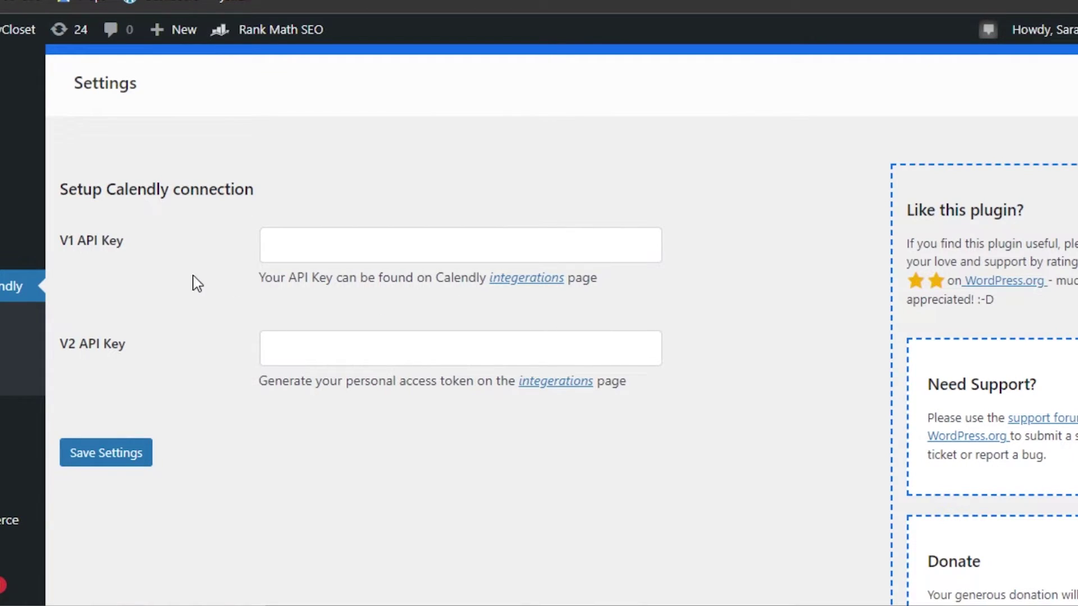
Open the WordPress Pages list, then visit the live site's front page.
scroll(457, 160, "up", 2)
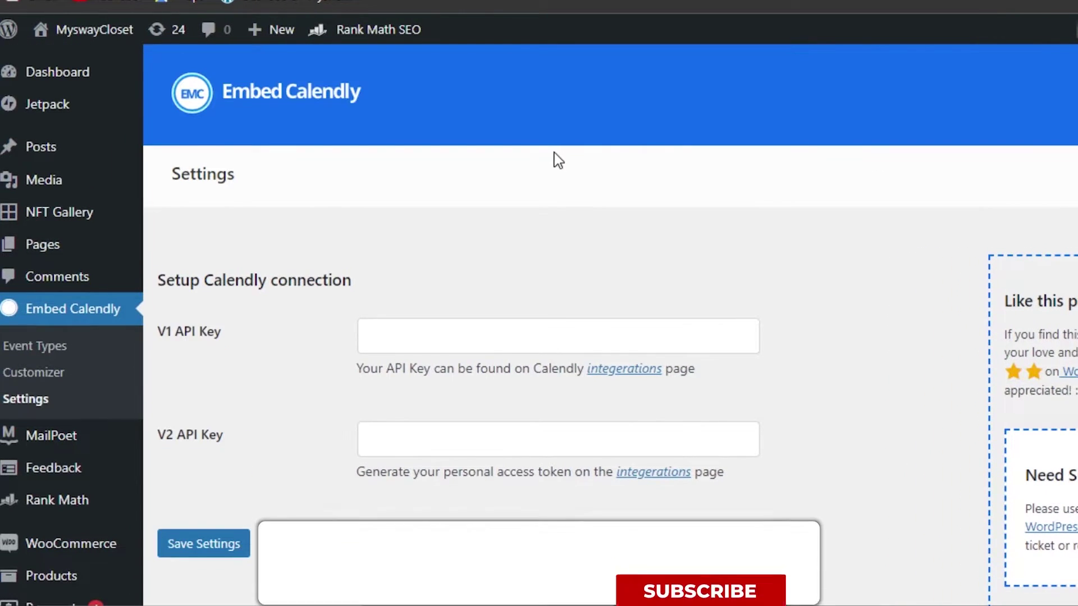
left_click(10, 247)
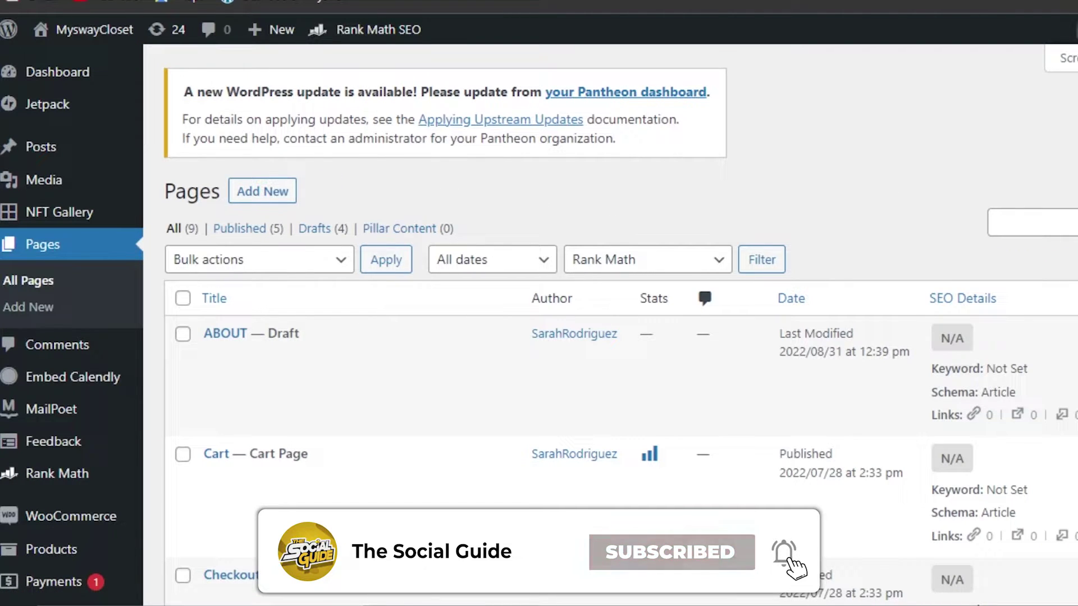
scroll(517, 281, "down", 5)
scroll(517, 224, "up", 5)
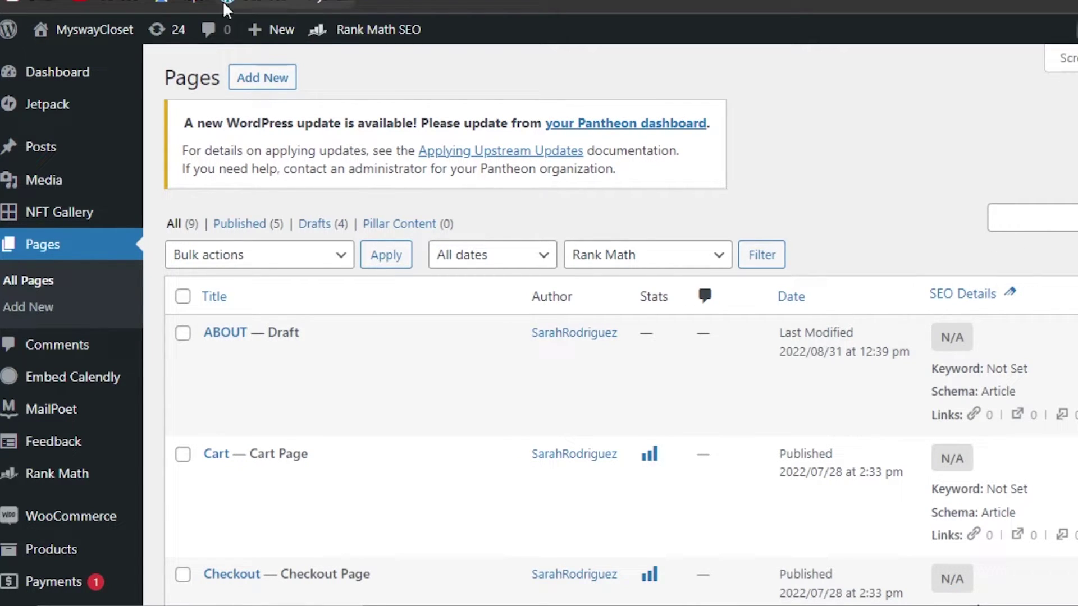
mouse_move(62, 39)
left_click(58, 67)
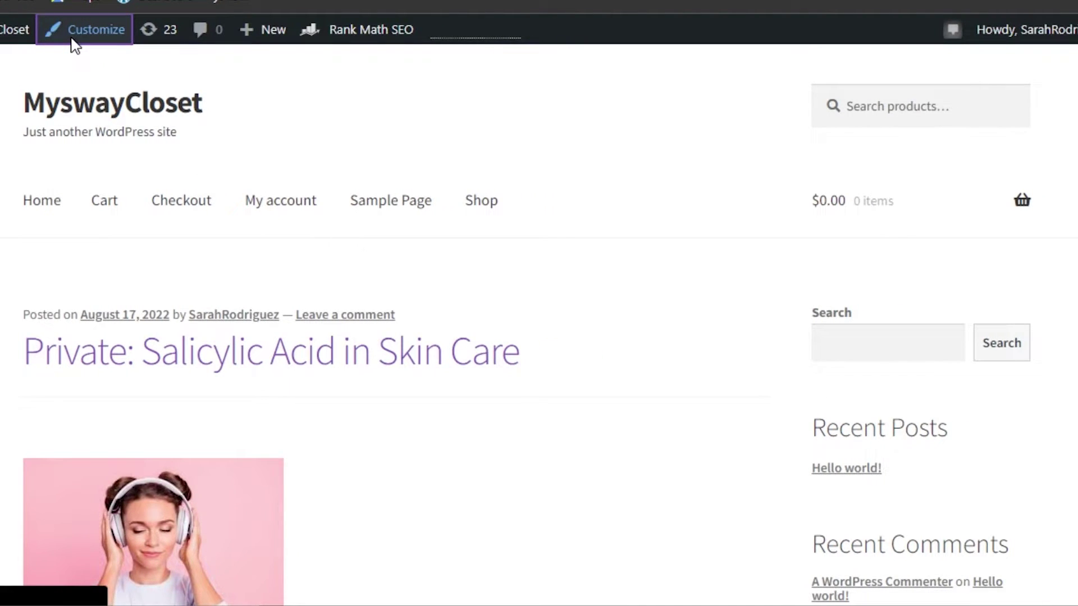
Browse the site Customizer's More and Additional CSS sections.
left_click(72, 39)
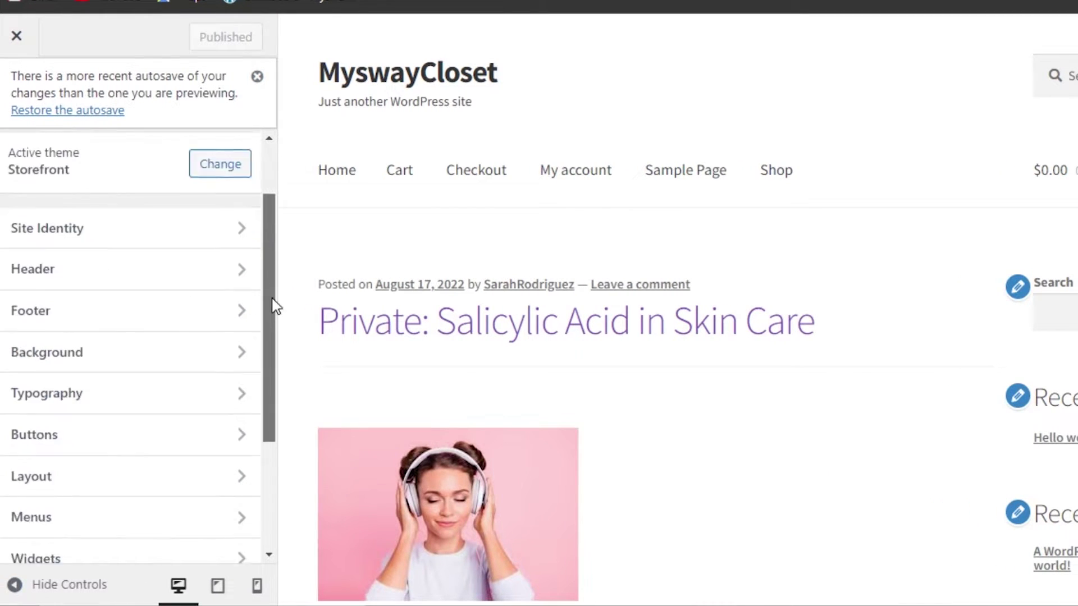
left_click_drag(275, 306, 276, 396)
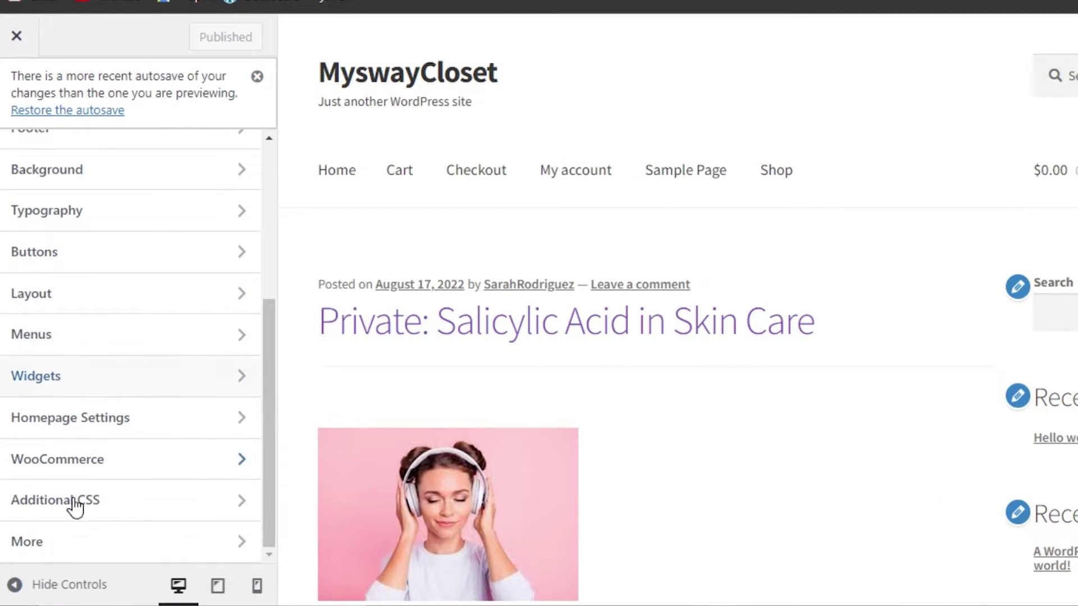
left_click(177, 551)
key("Escape")
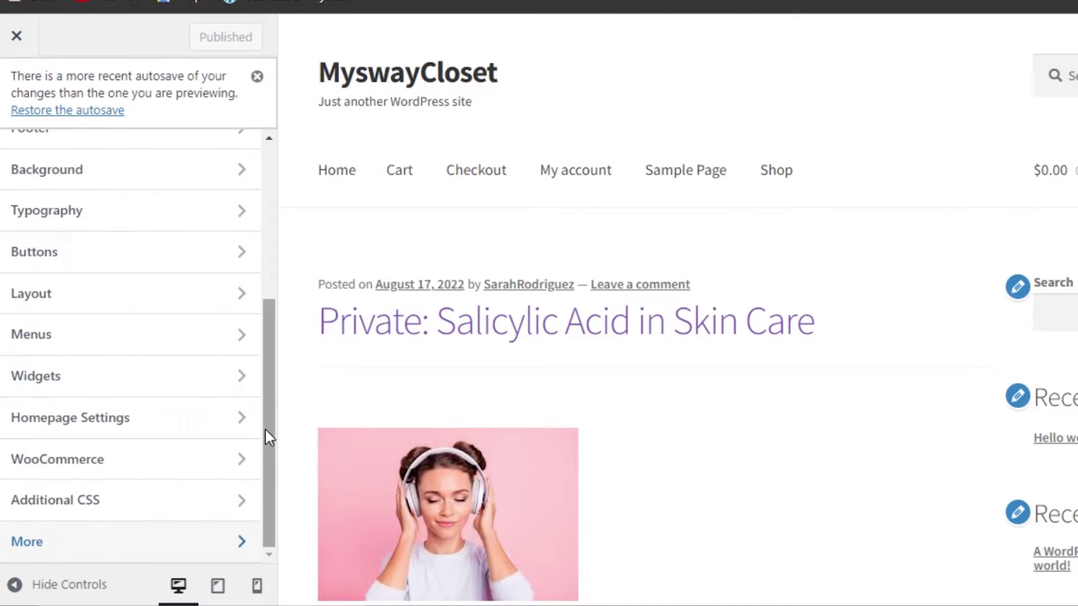
left_click_drag(267, 437, 264, 254)
scroll(84, 264, "down", 5)
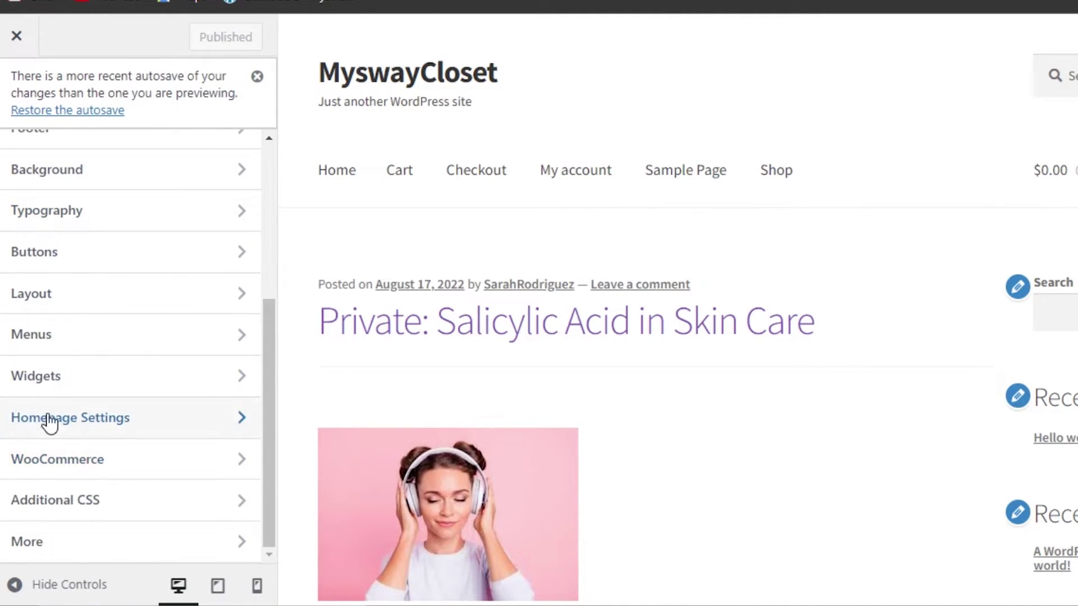
left_click(96, 501)
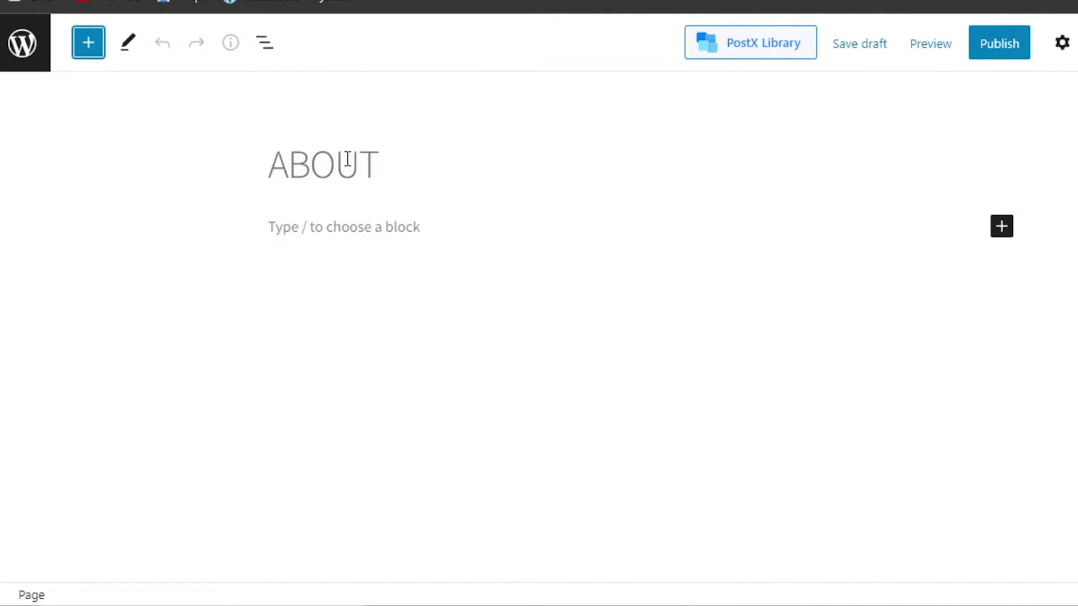
Change the page title from ABOUT to Appointments and open the block inserter.
left_click(369, 162)
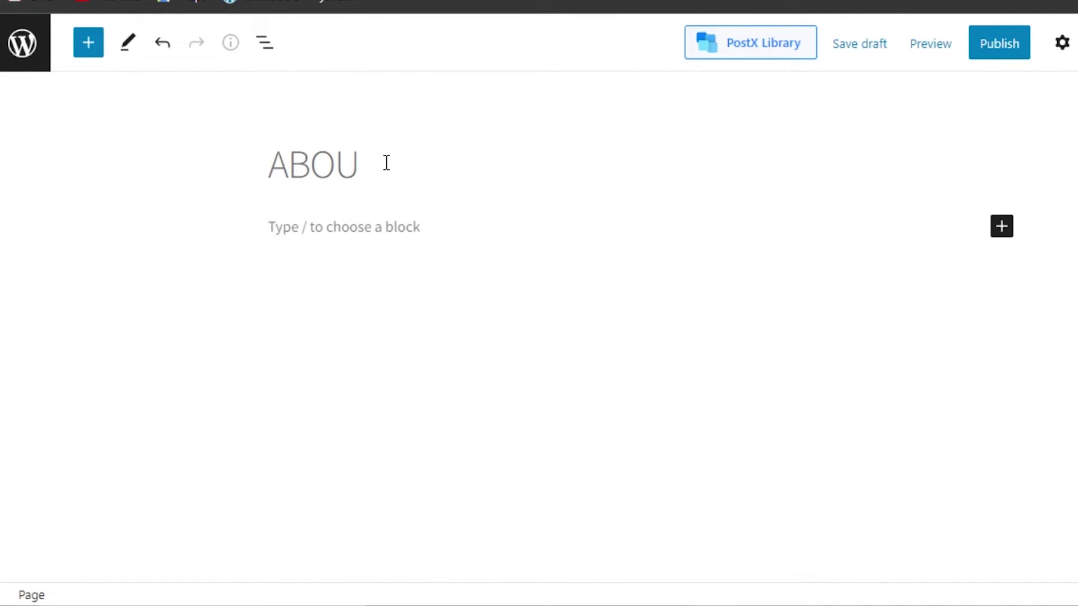
key("BackSpace")
key("BackSpace")
key("BackSpace")
key("BackSpace")
type("Appointments")
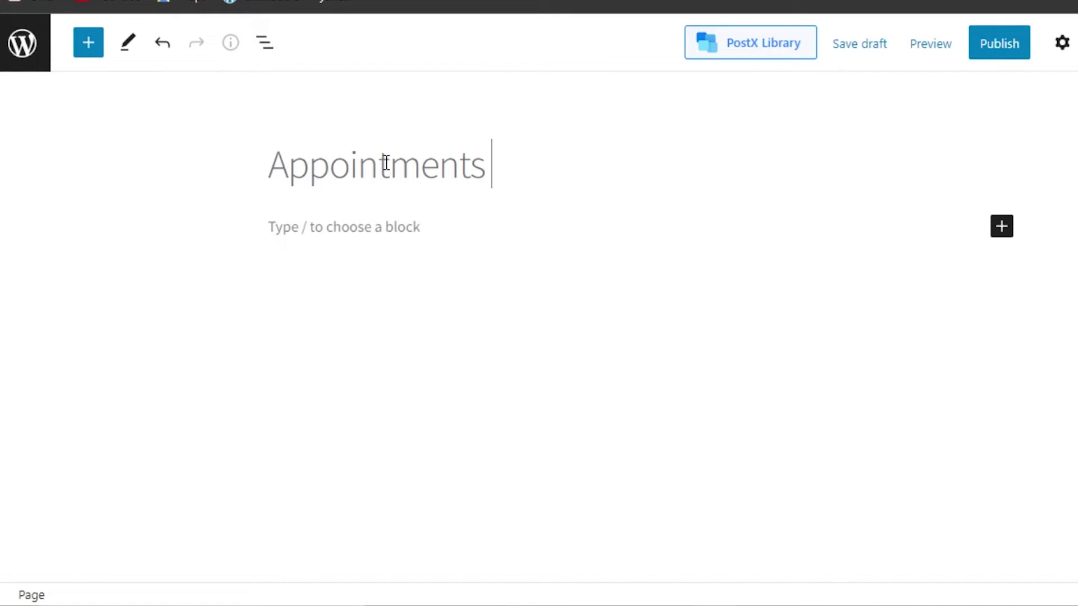
left_click(87, 45)
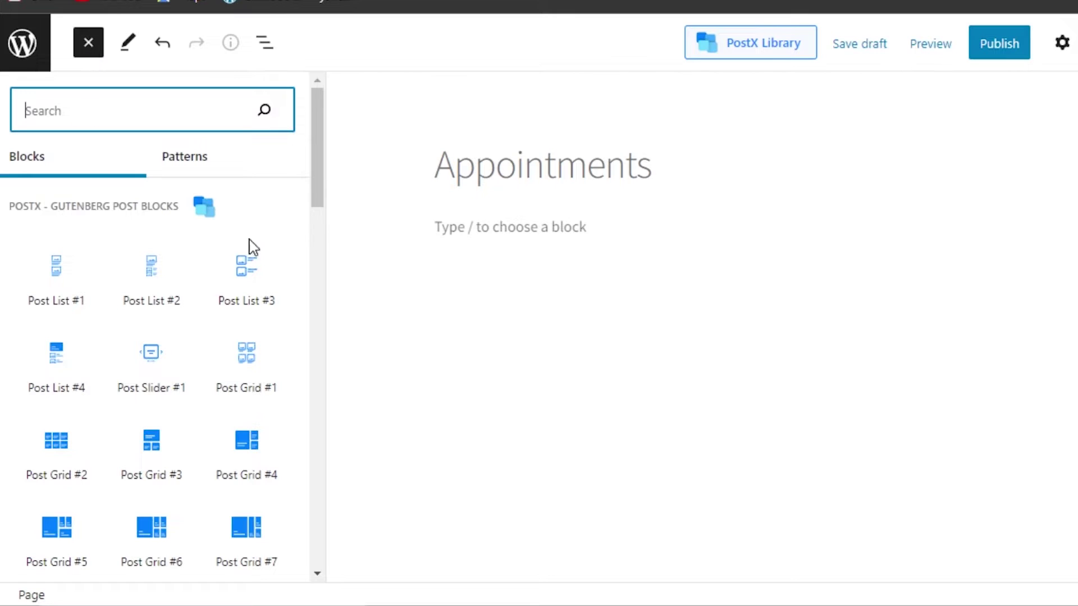
Add an empty Custom HTML block under the Appointments title.
left_click_drag(314, 157, 319, 248)
scroll(315, 221, "down", 10)
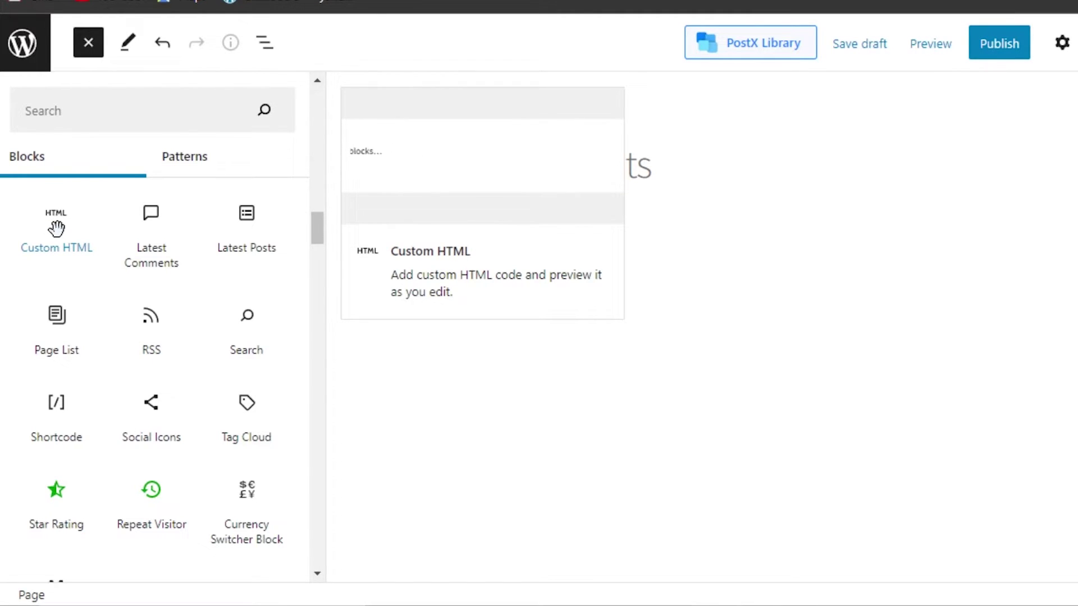
left_click_drag(51, 228, 584, 233)
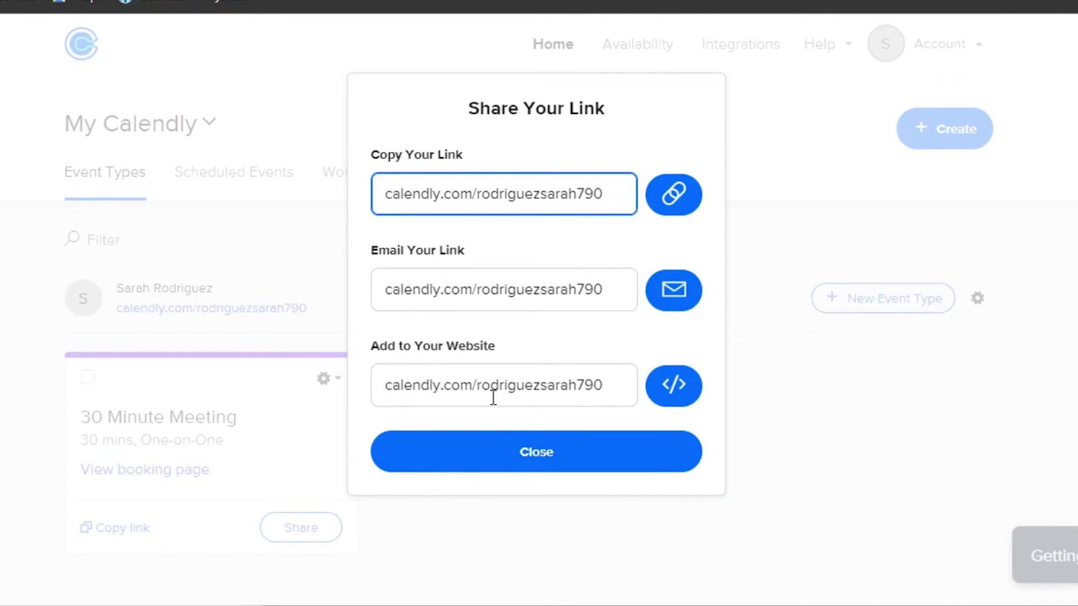
Copy the Calendly 'Add to Your Website' share link from the Share Your Link dialog.
left_click(389, 383)
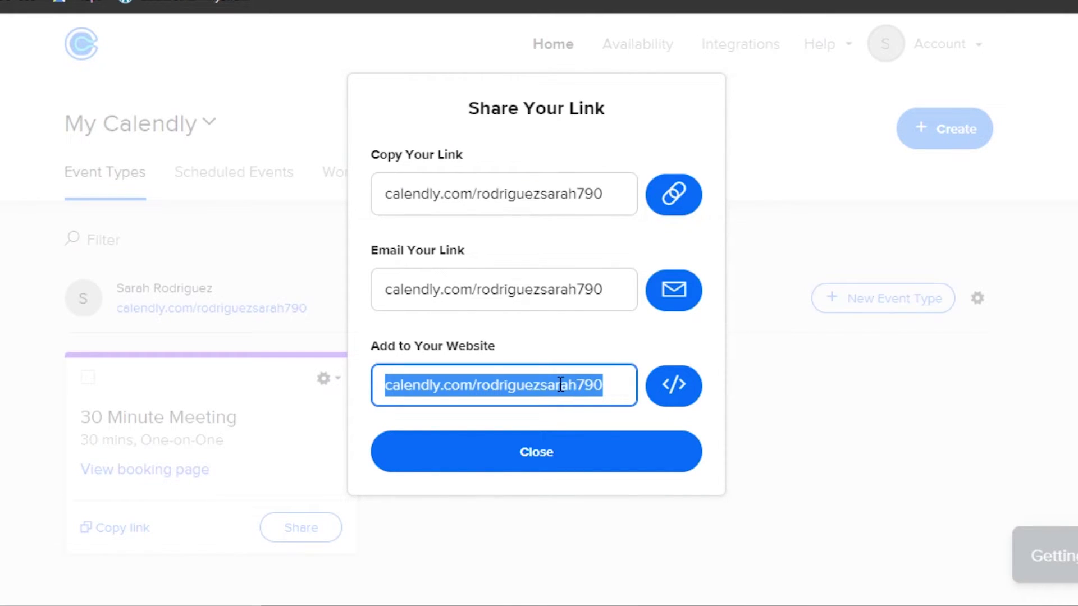
right_click(560, 385)
left_click(606, 405)
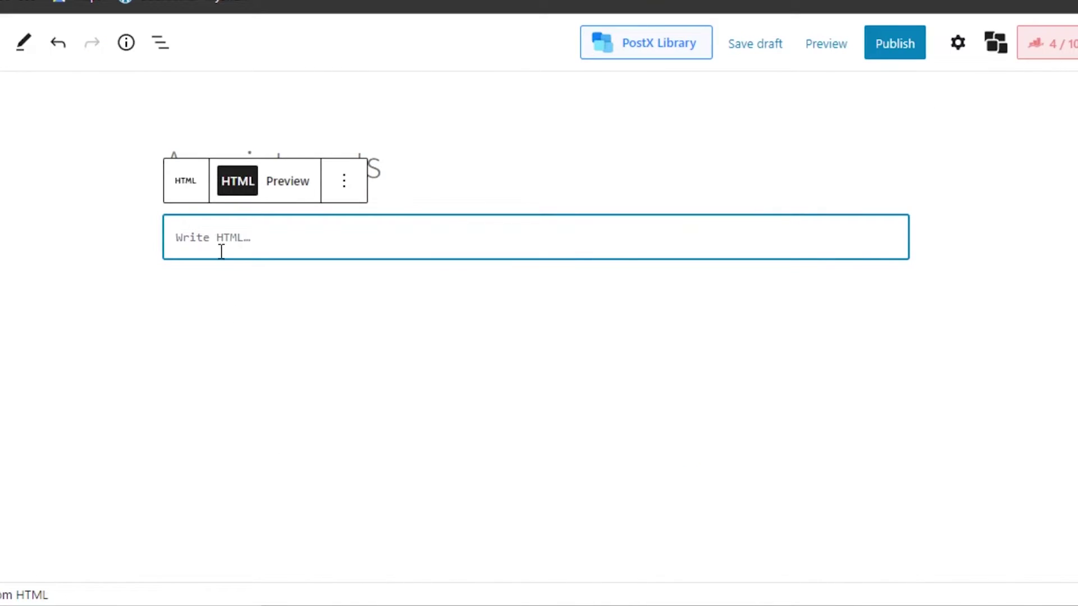
Paste the Calendly share link into the Custom HTML block and start a new line.
right_click(217, 232)
left_click(260, 380)
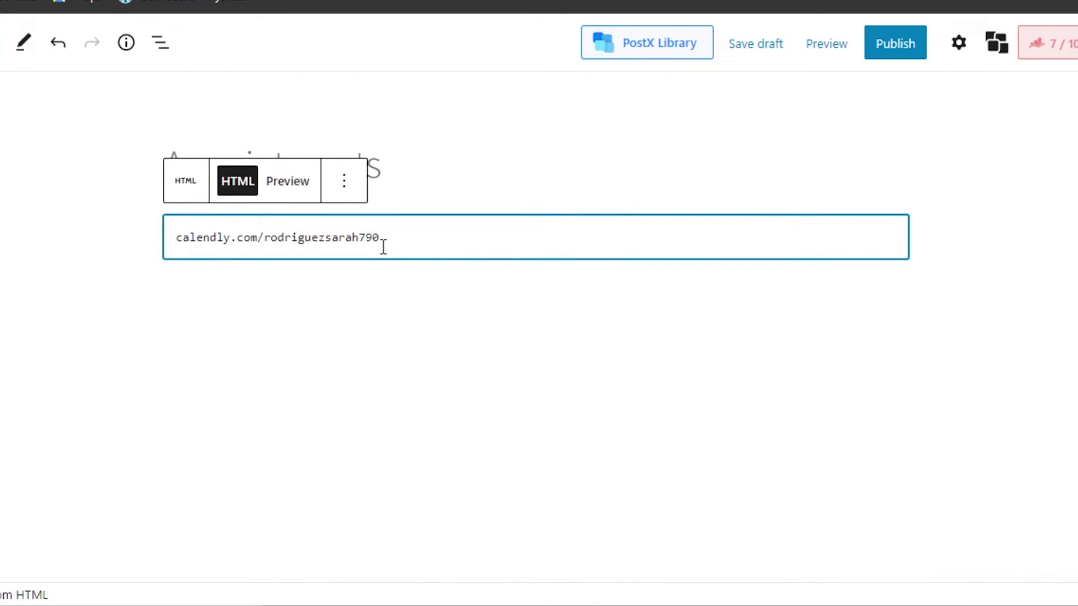
key("Return")
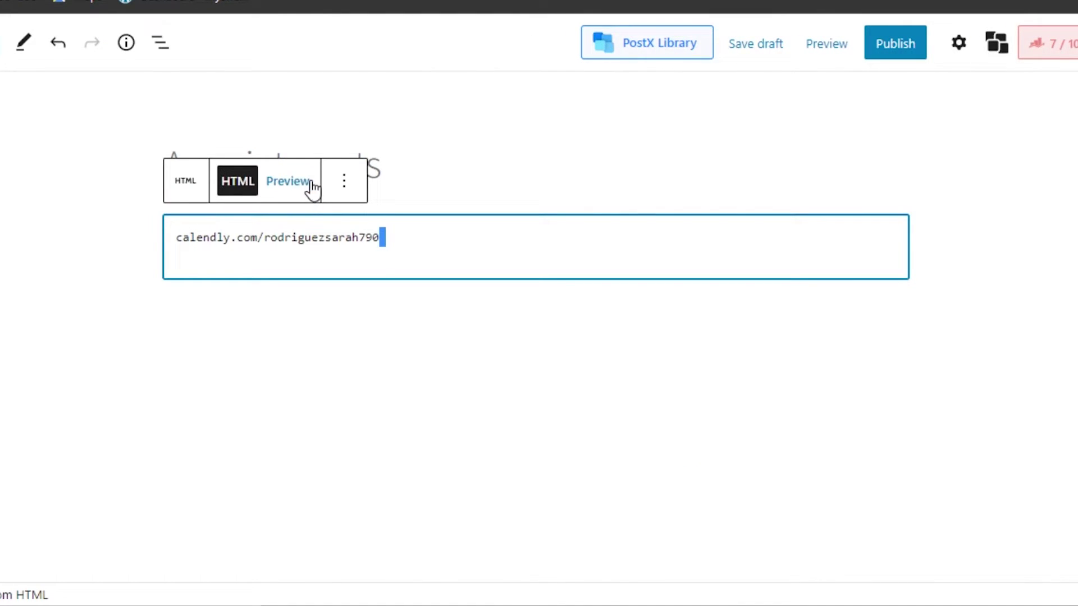
Preview how the HTML block renders, glance at its options, then return to Calendly.
left_click(289, 183)
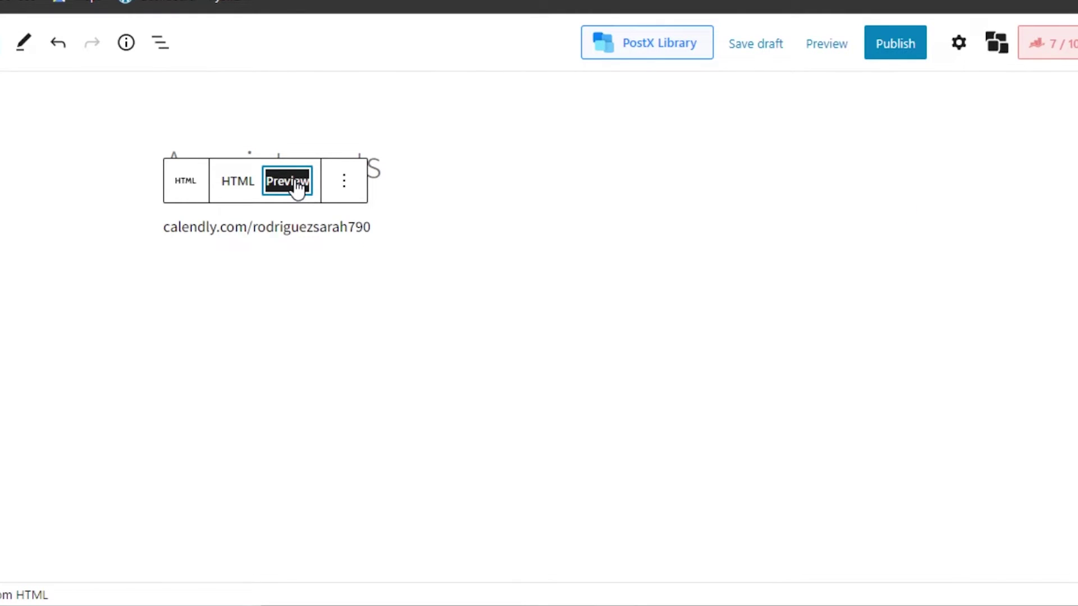
left_click(345, 179)
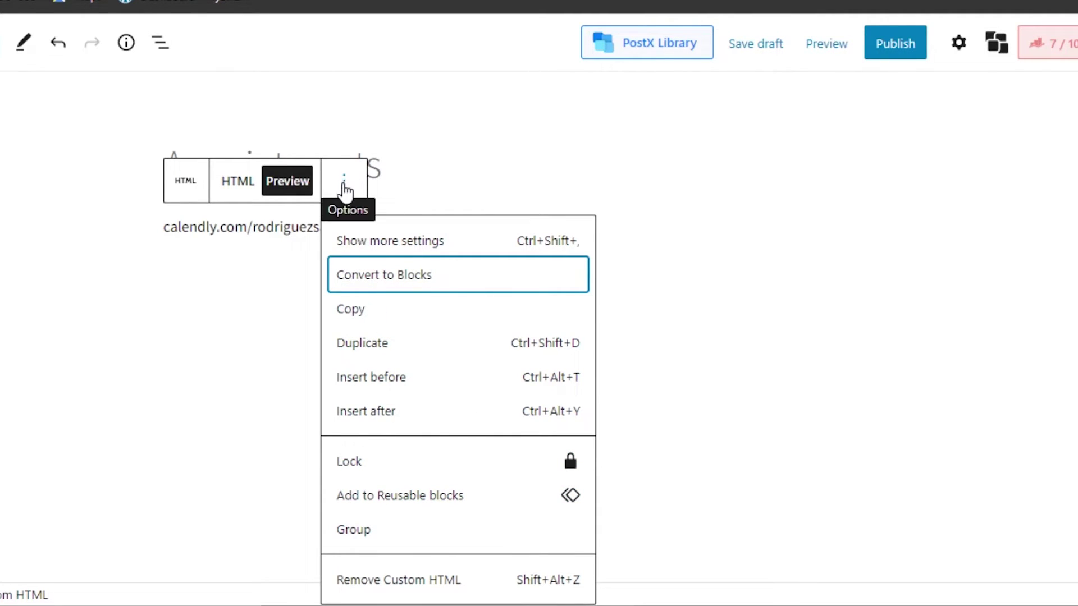
left_click(482, 137)
left_click(171, 227)
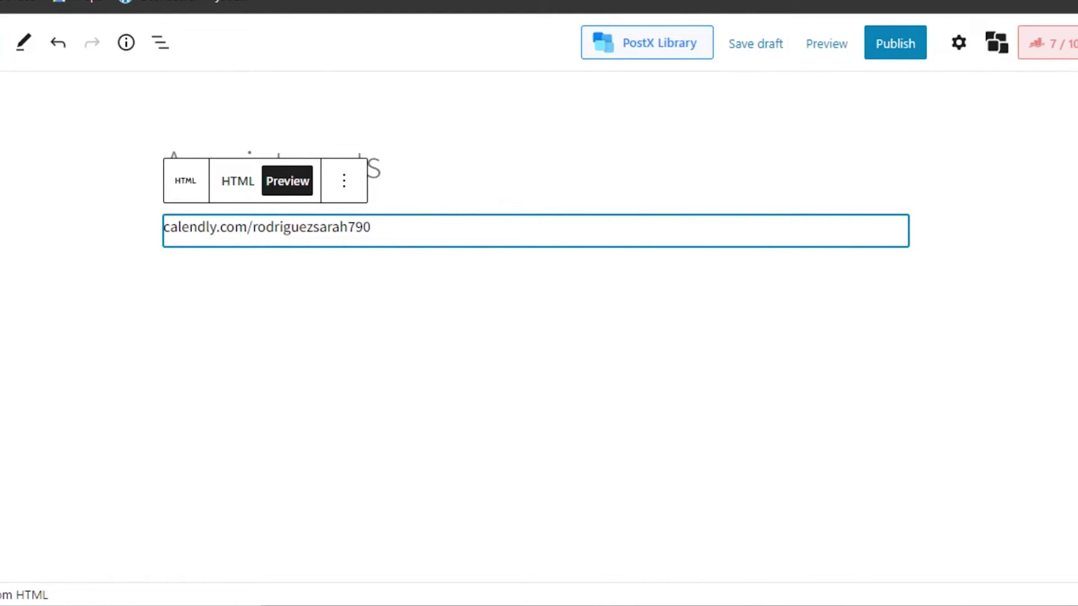
left_click(267, 8)
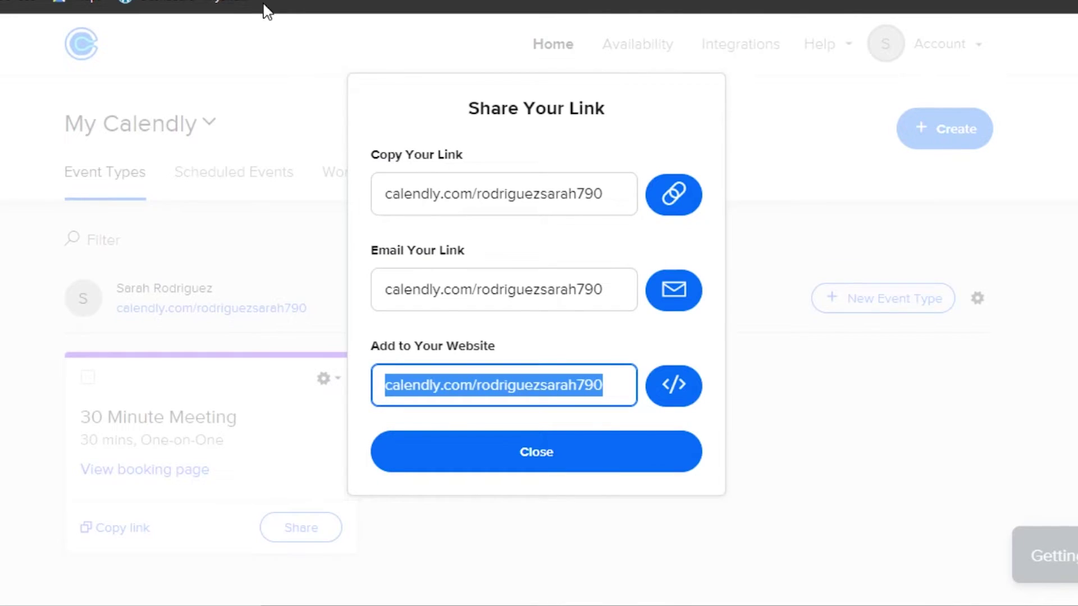
Close Calendly's Share Your Link dialog.
left_click(547, 464)
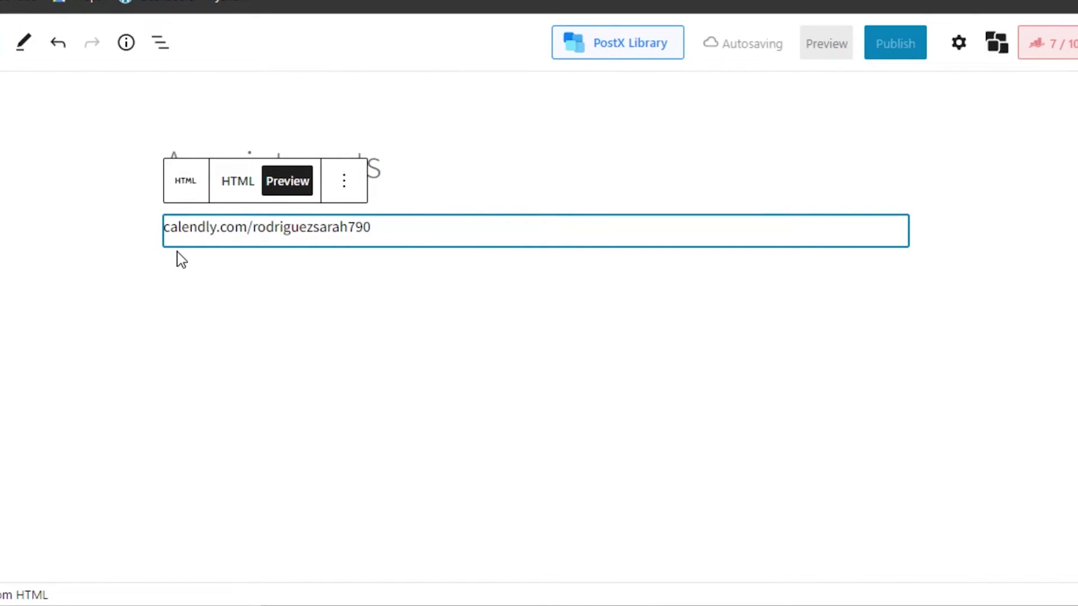
Open the Custom HTML block's Options menu while the page autosaves.
left_click(347, 183)
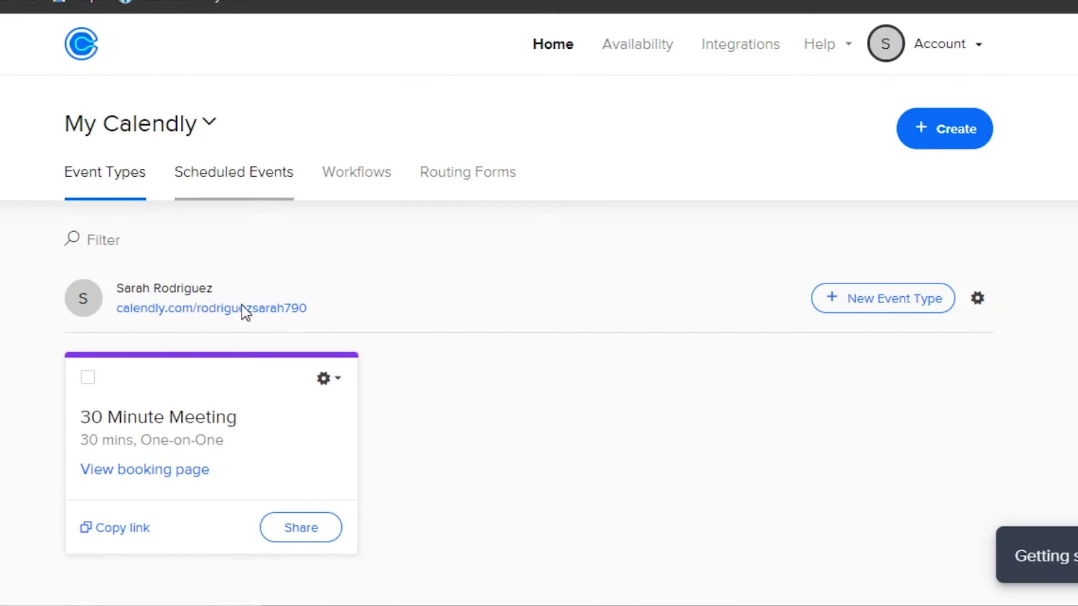
Start a new One-on-One event type from Calendly's Create > Event type menu.
scroll(385, 253, "down", 3)
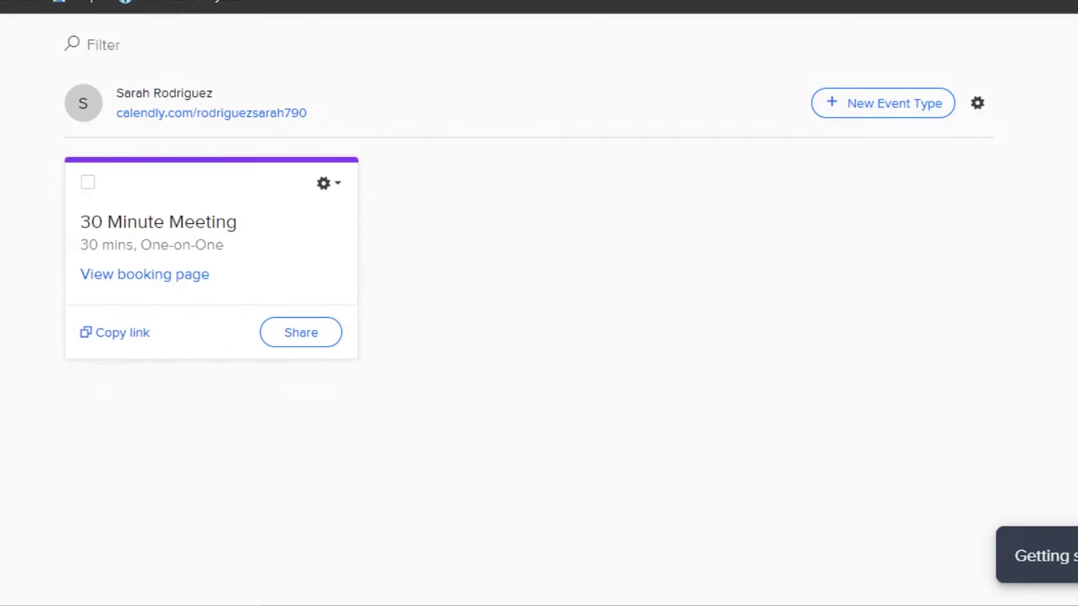
scroll(385, 253, "up", 3)
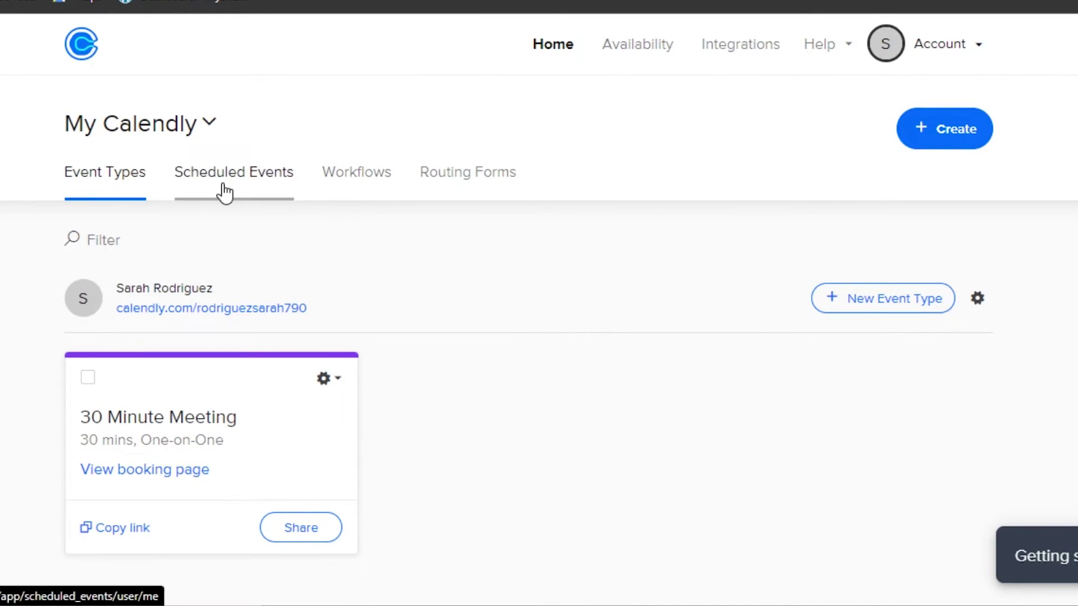
left_click(936, 132)
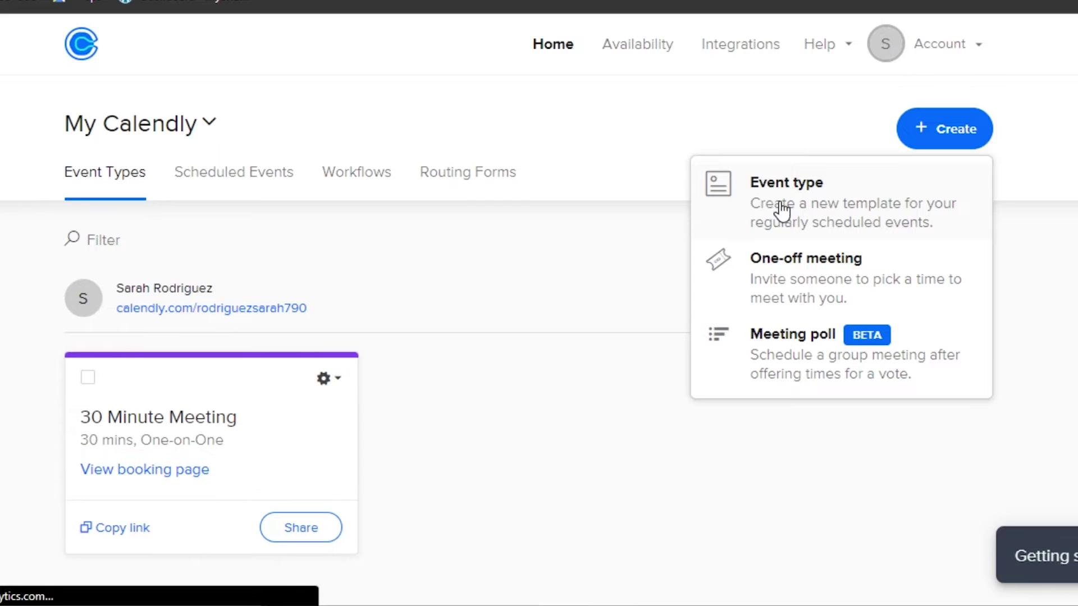
left_click(776, 183)
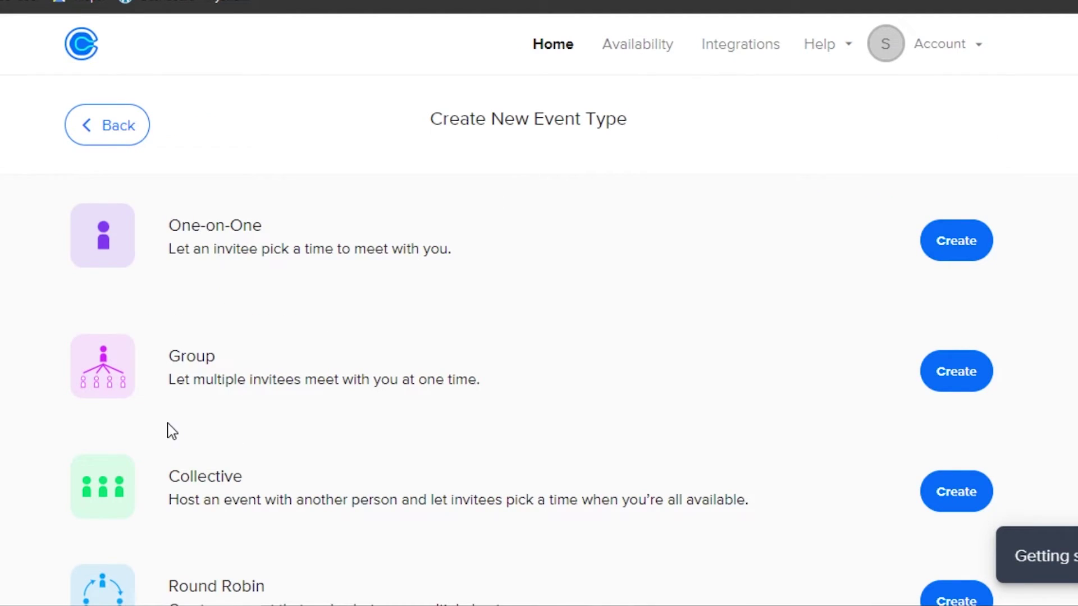
scroll(539, 337, "down", 5)
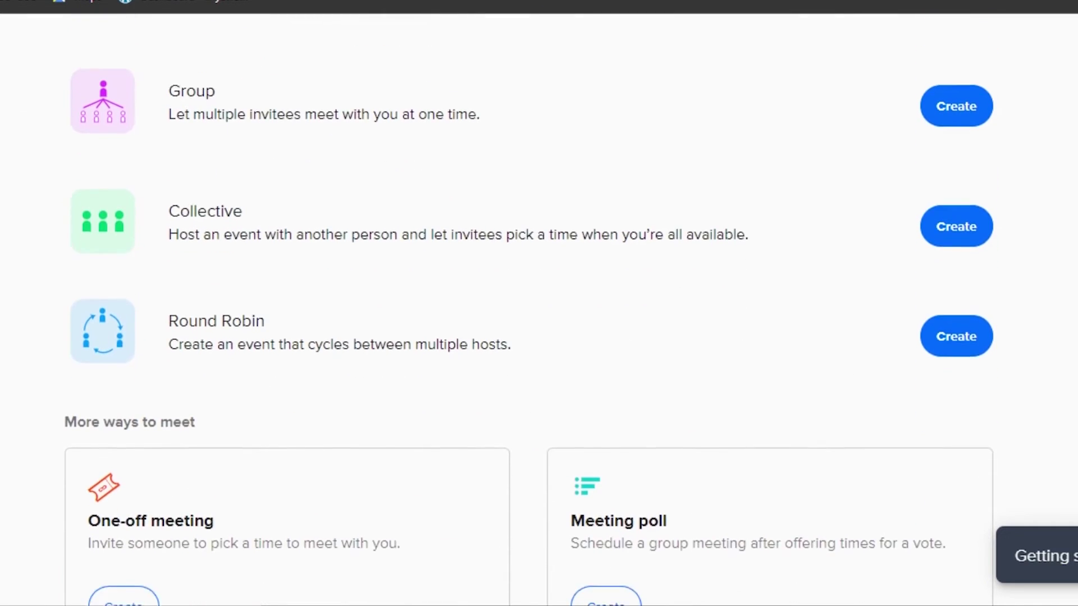
scroll(539, 337, "down", 2)
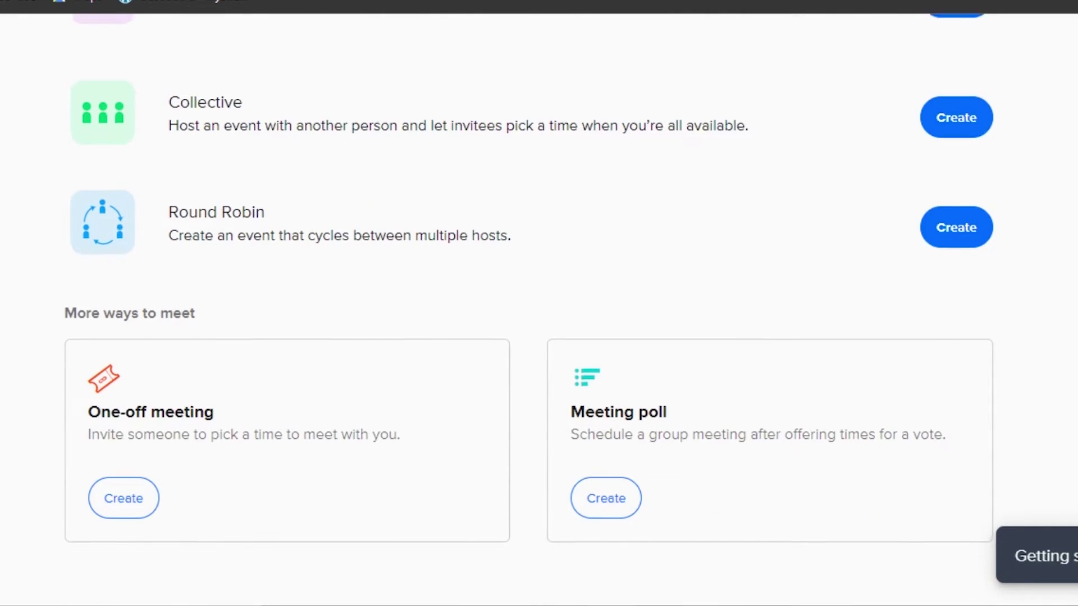
scroll(803, 336, "up", 7)
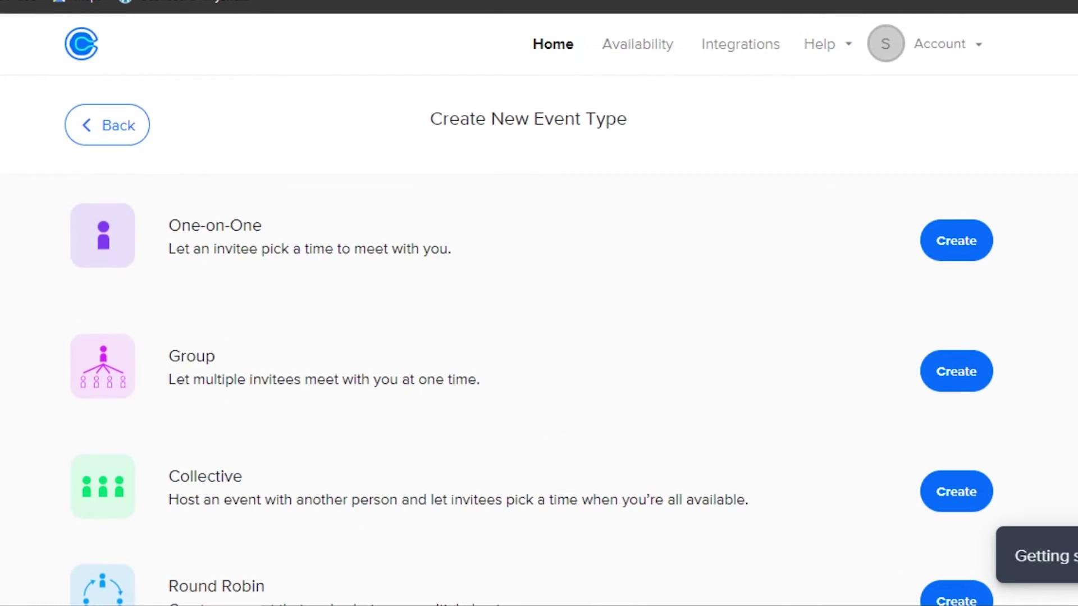
left_click(963, 252)
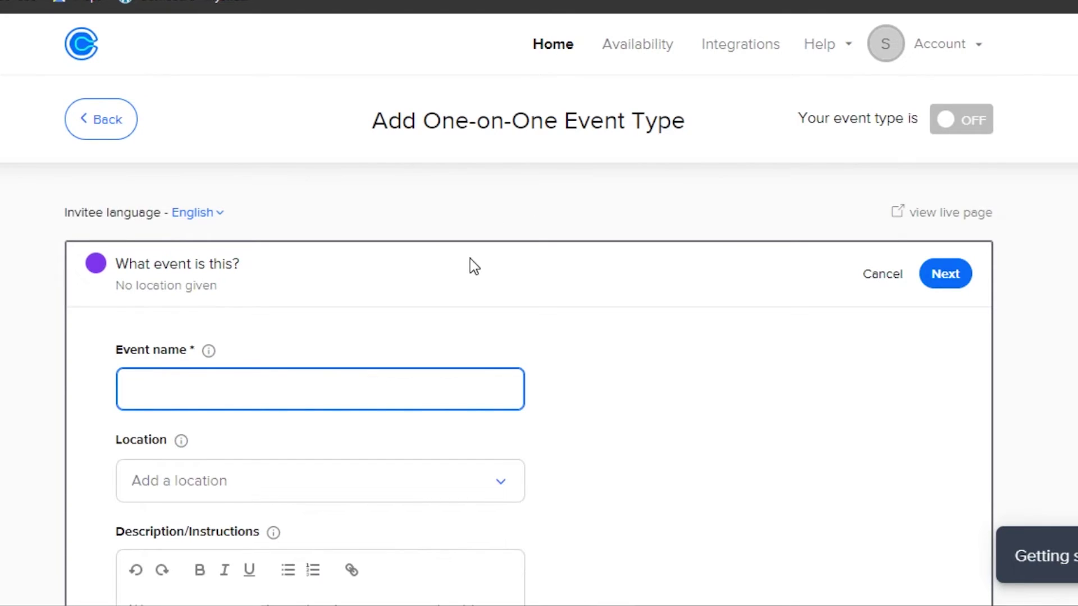
Look over the blank One-on-One event form and back out without saving it.
scroll(539, 308, "down", 9)
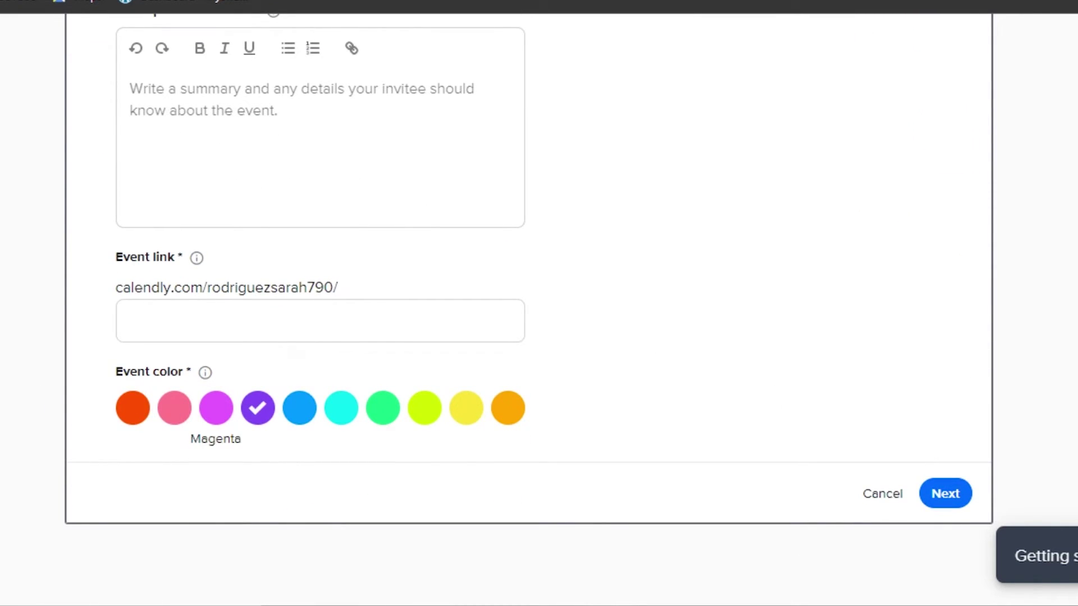
scroll(539, 308, "up", 9)
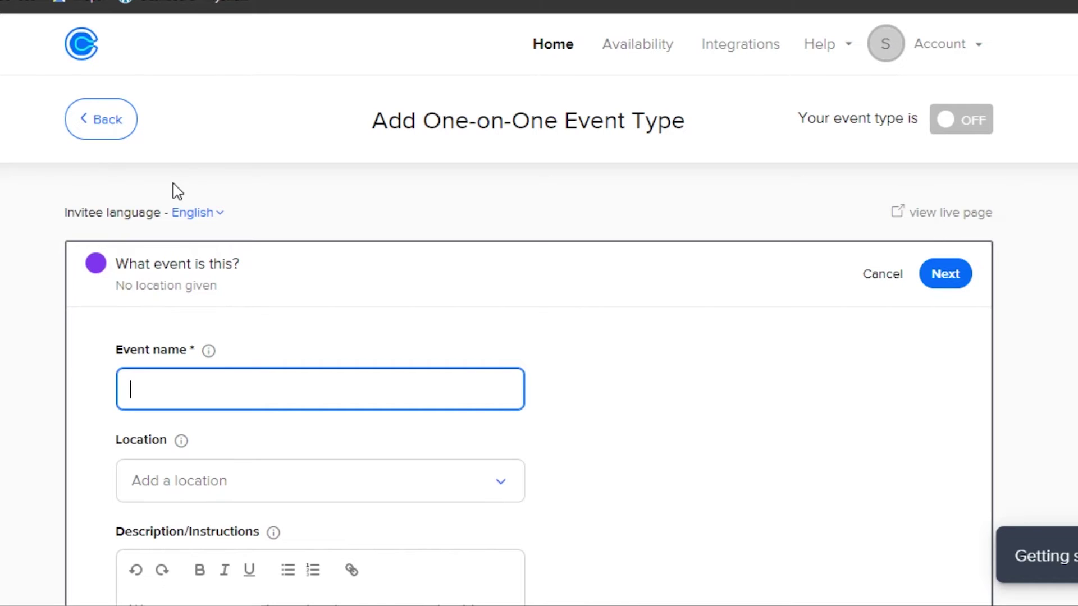
left_click(117, 126)
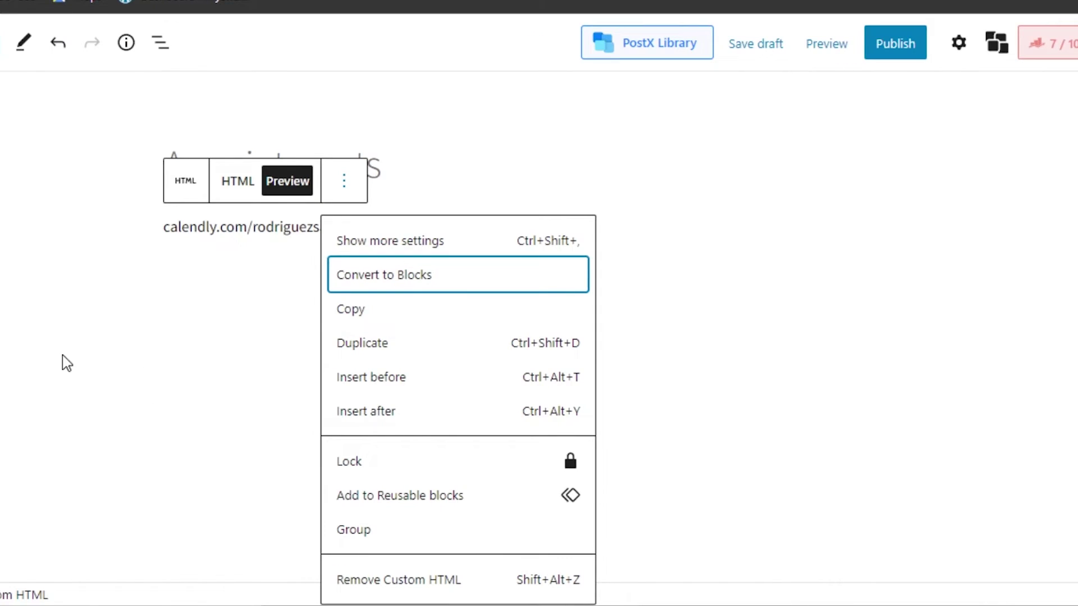
Close the block menu and leave the editor for the WordPress Dashboard, confirming Leave.
left_click(53, 360)
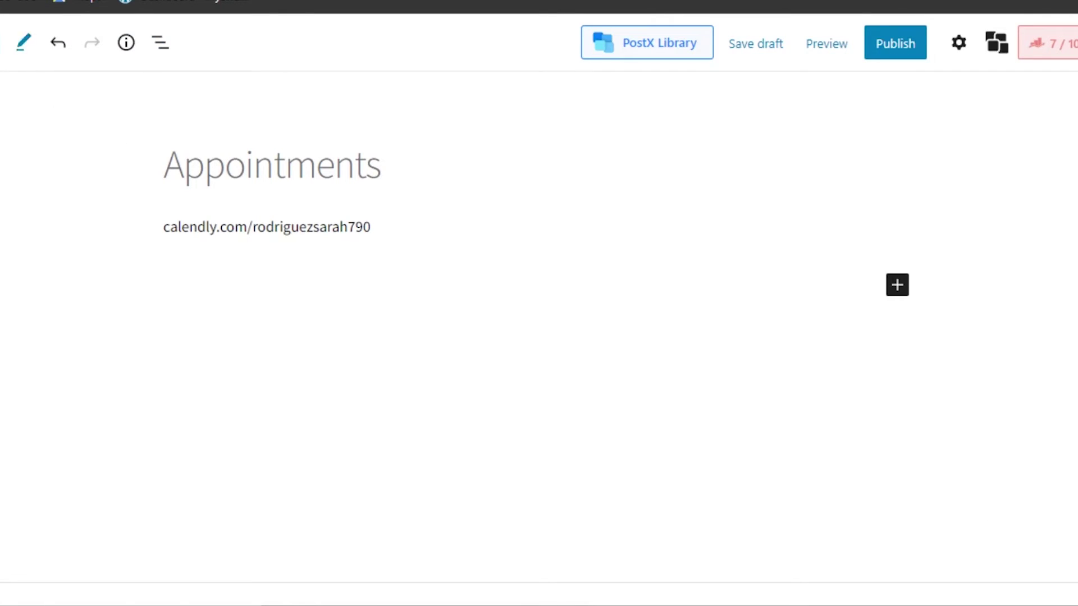
left_click(170, 5)
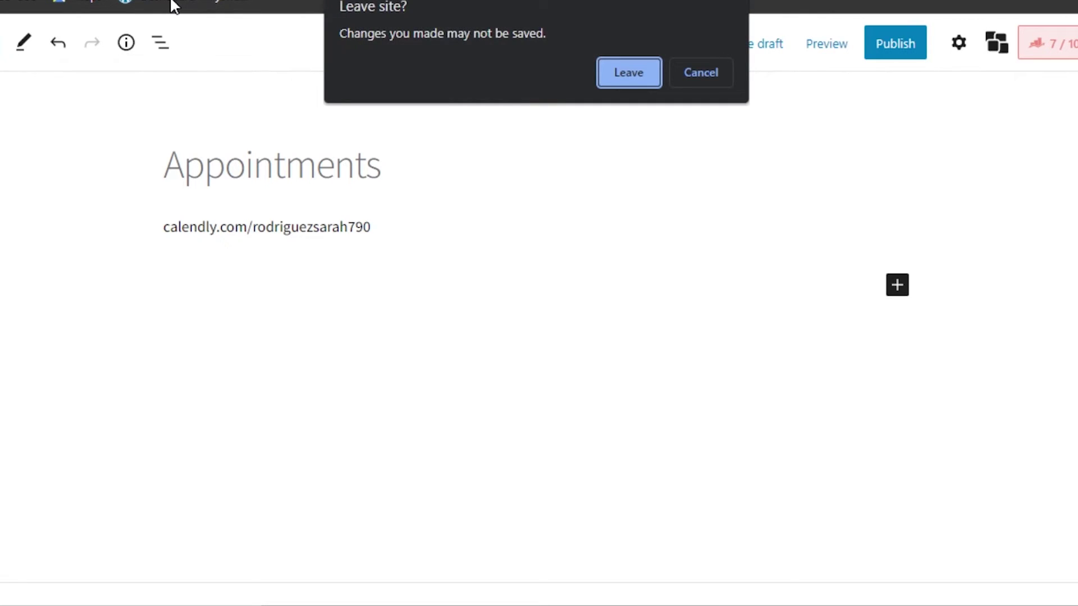
left_click(628, 72)
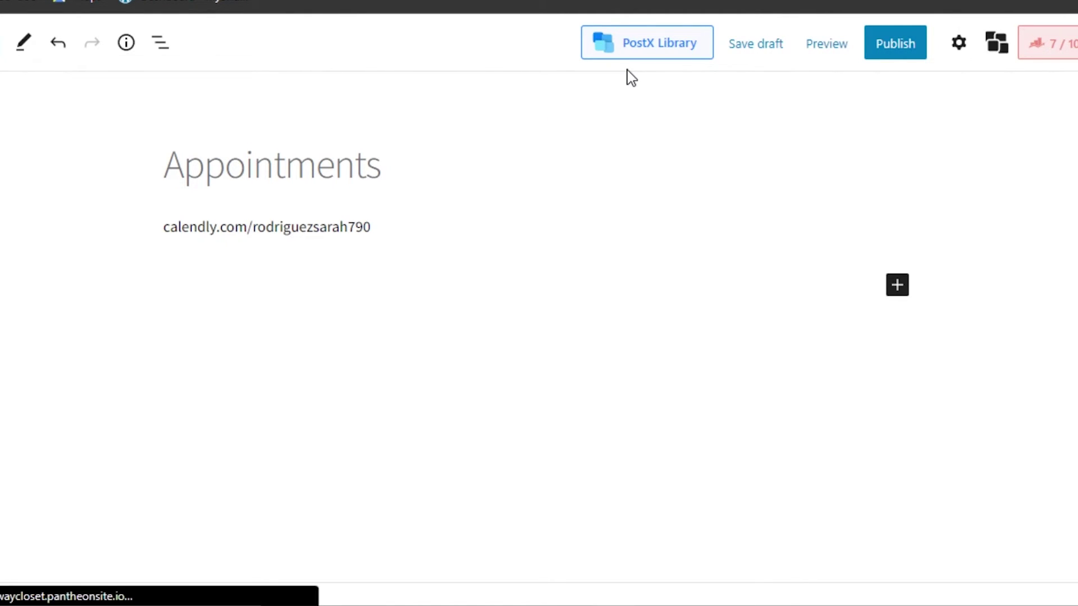